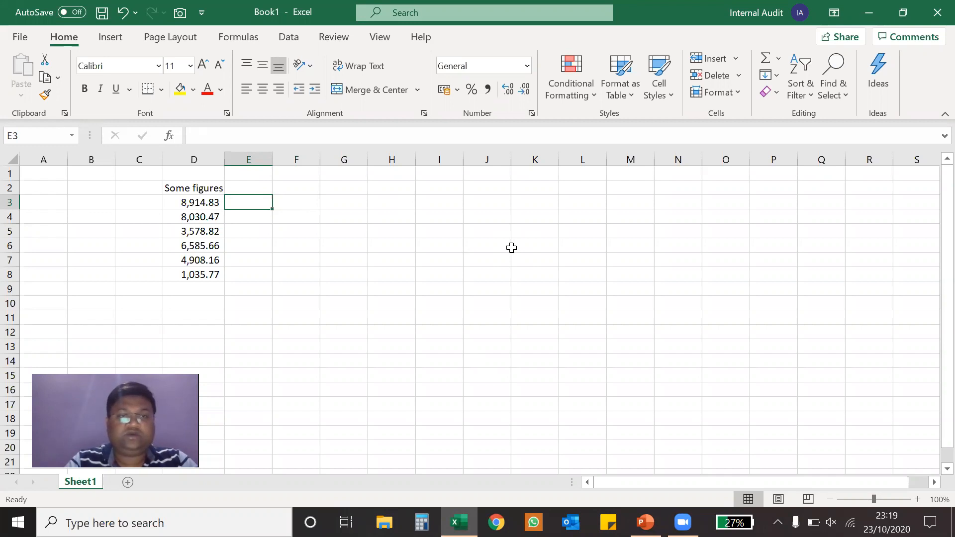
Apply comma style to all of column D and reduce its figures to zero decimal places
{"action": "left_click_drag", "start_coordinate": [206, 204], "coordinate": [194, 275]}
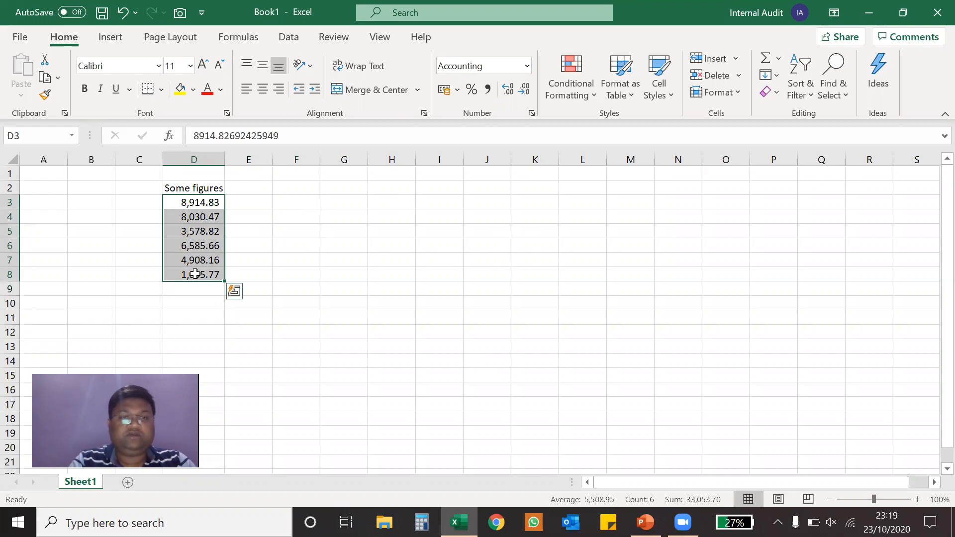
{"action": "left_click", "coordinate": [202, 189]}
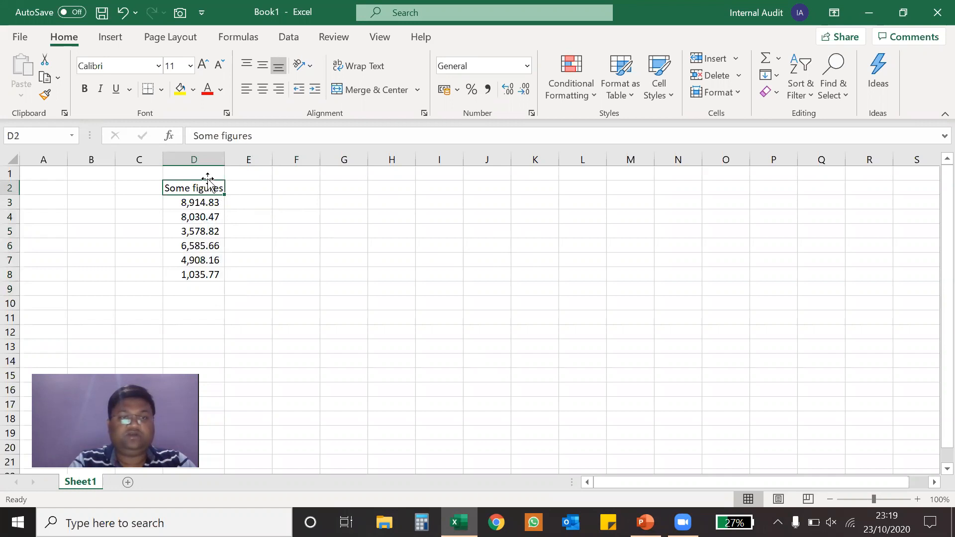
{"action": "left_click", "coordinate": [211, 160]}
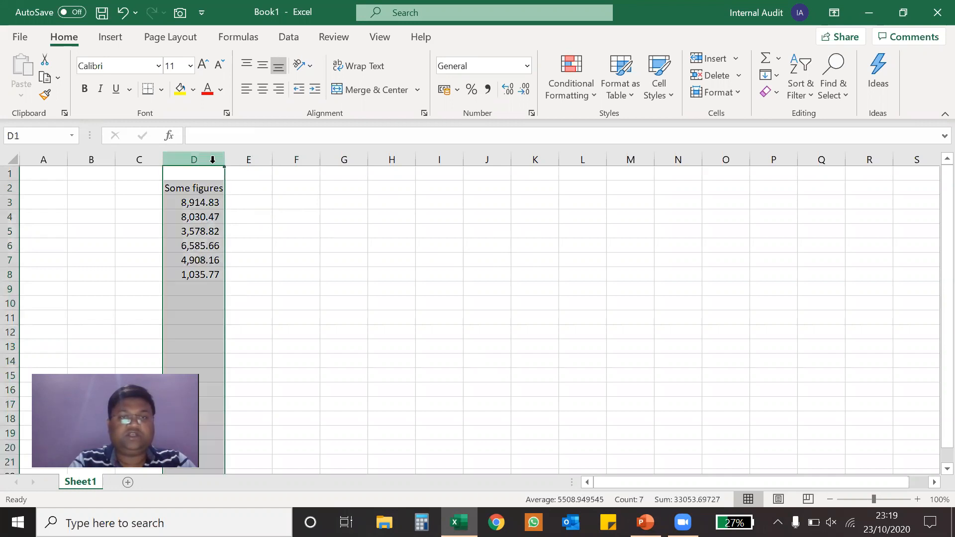
{"action": "left_click", "coordinate": [489, 90]}
{"action": "double_click", "coordinate": [524, 92]}
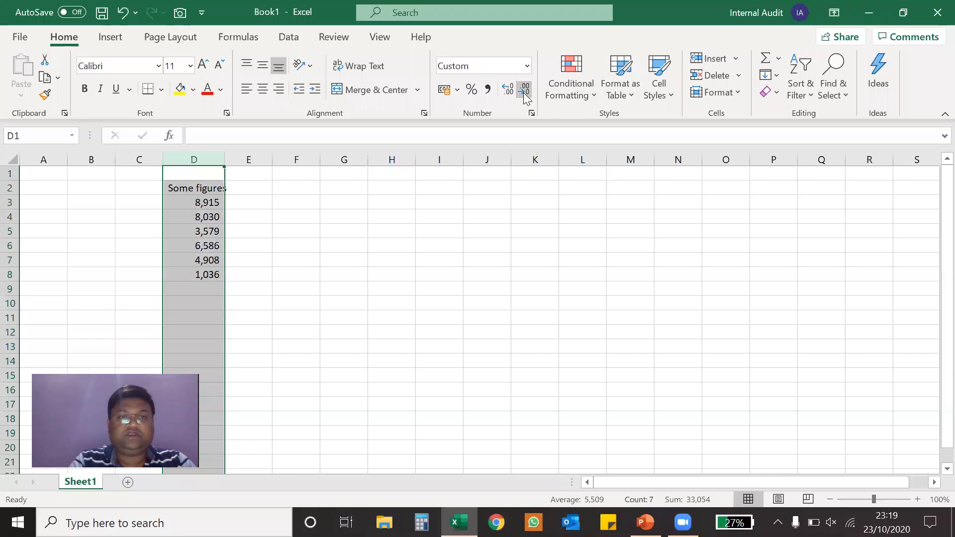
{"action": "left_click", "coordinate": [412, 220]}
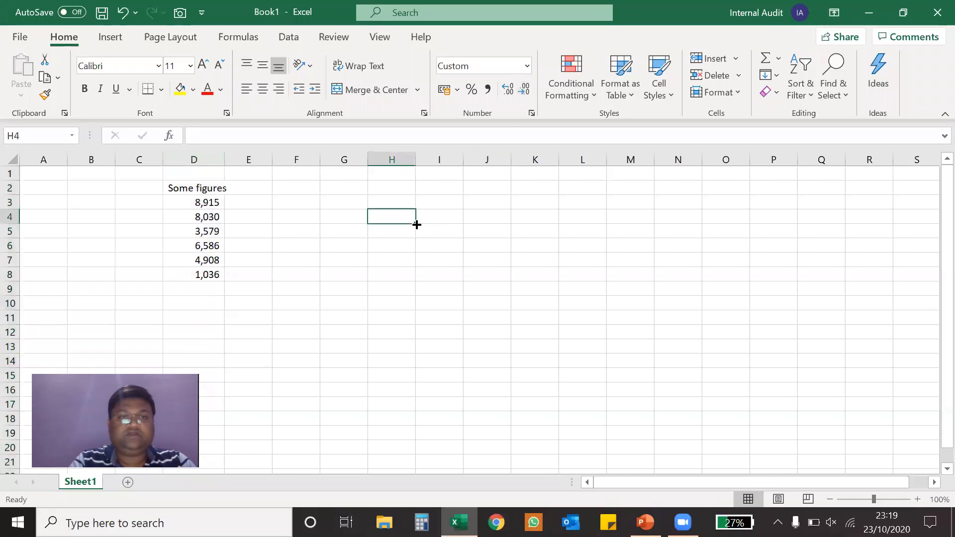
Increase the displayed decimals of column D to two places
{"action": "left_click", "coordinate": [201, 159]}
{"action": "left_click", "coordinate": [506, 93]}
{"action": "left_click", "coordinate": [505, 93]}
{"action": "left_click", "coordinate": [322, 192]}
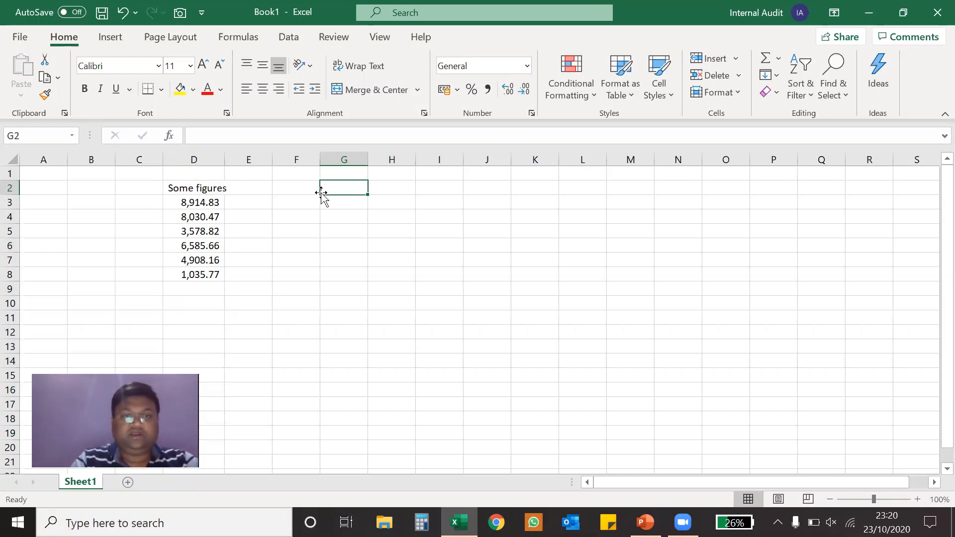
Enter =ROUND(D3,0) in cell F3 to round the first figure to a whole number
{"action": "left_click", "coordinate": [290, 208]}
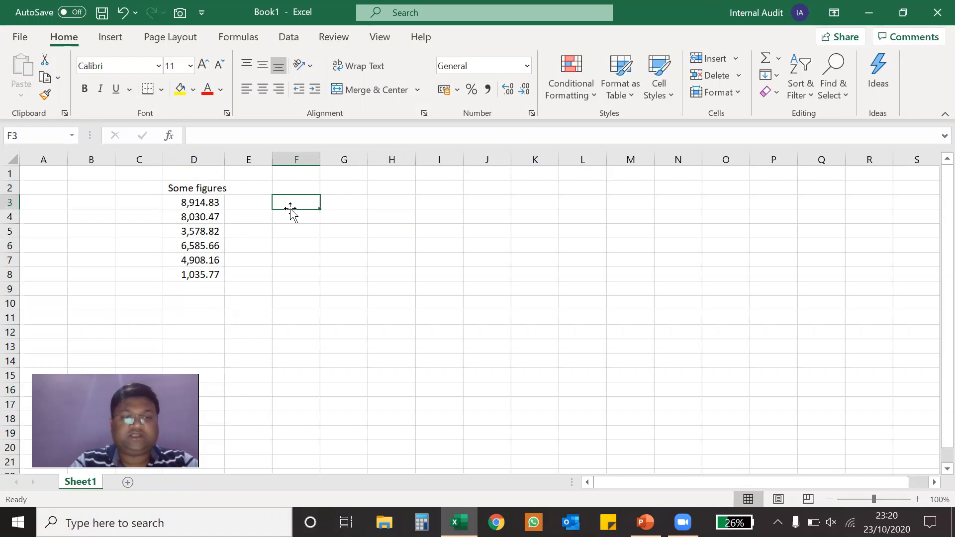
{"action": "type", "text": "="}
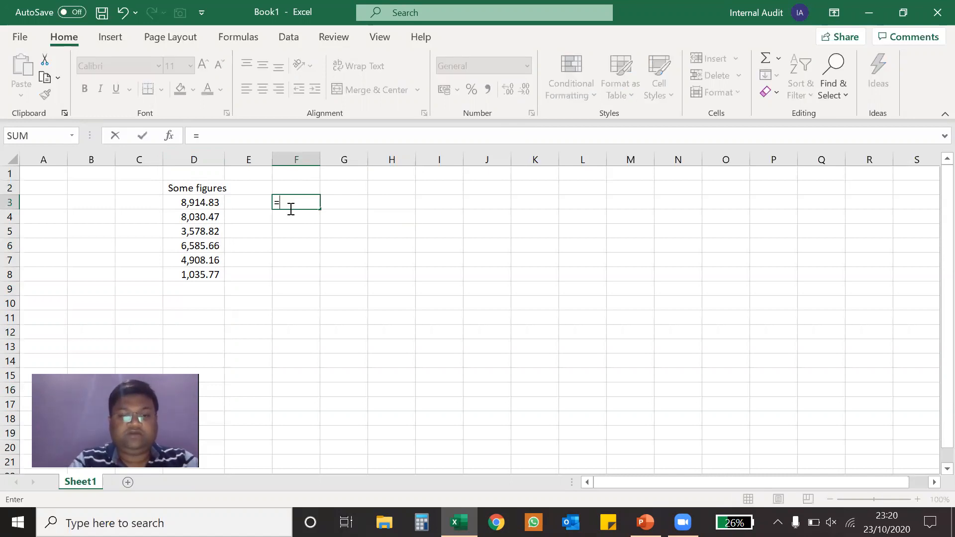
{"action": "type", "text": "roun"}
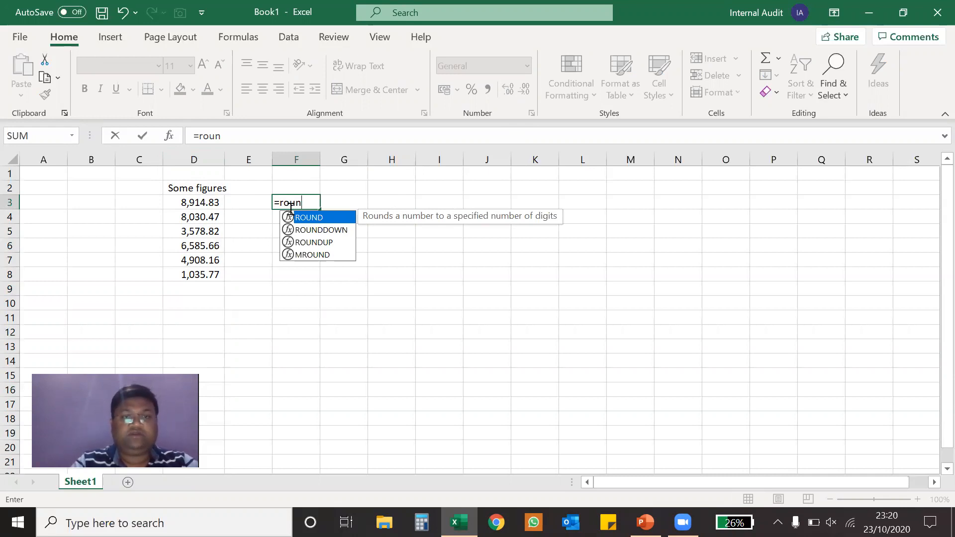
{"action": "key", "text": "Tab"}
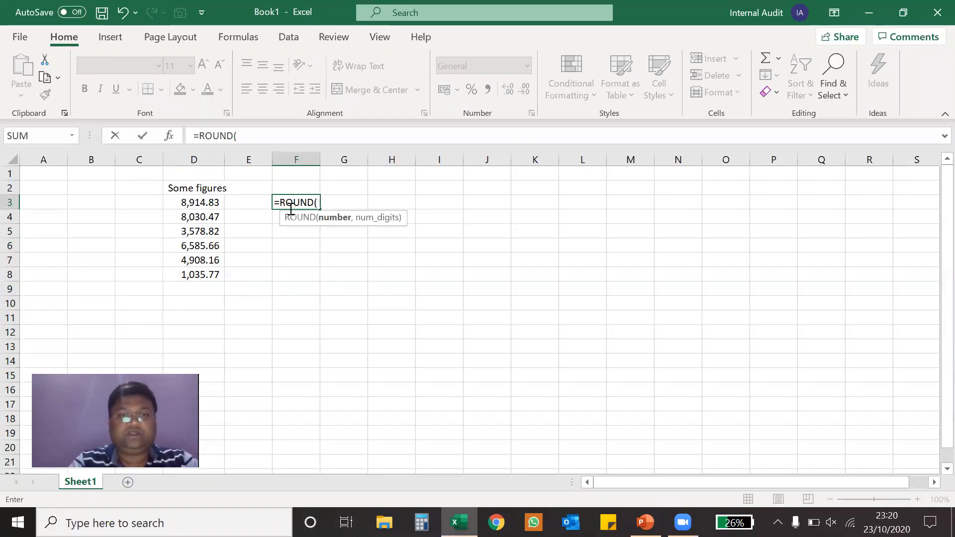
{"action": "left_click", "coordinate": [207, 203]}
{"action": "type", "text": ","}
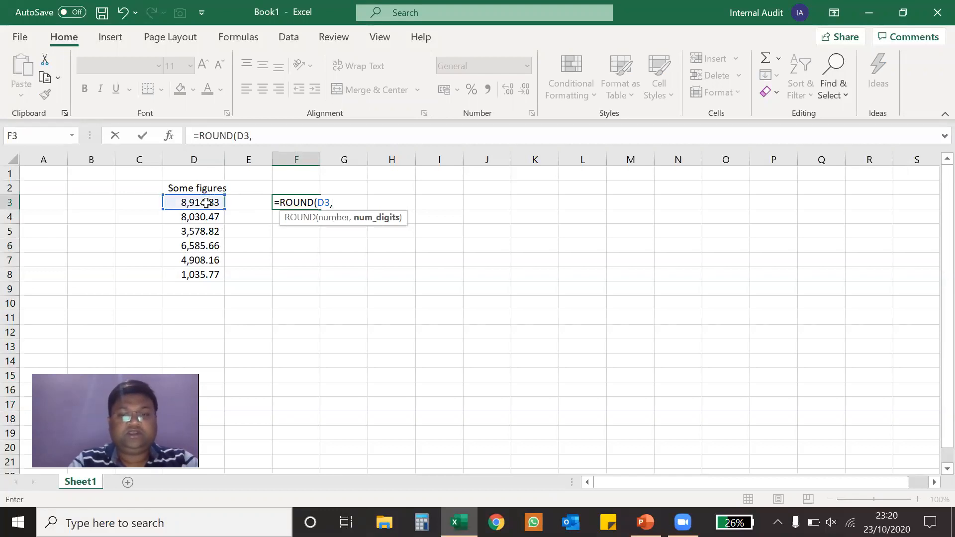
{"action": "type", "text": "0)"}
{"action": "key", "text": "Return"}
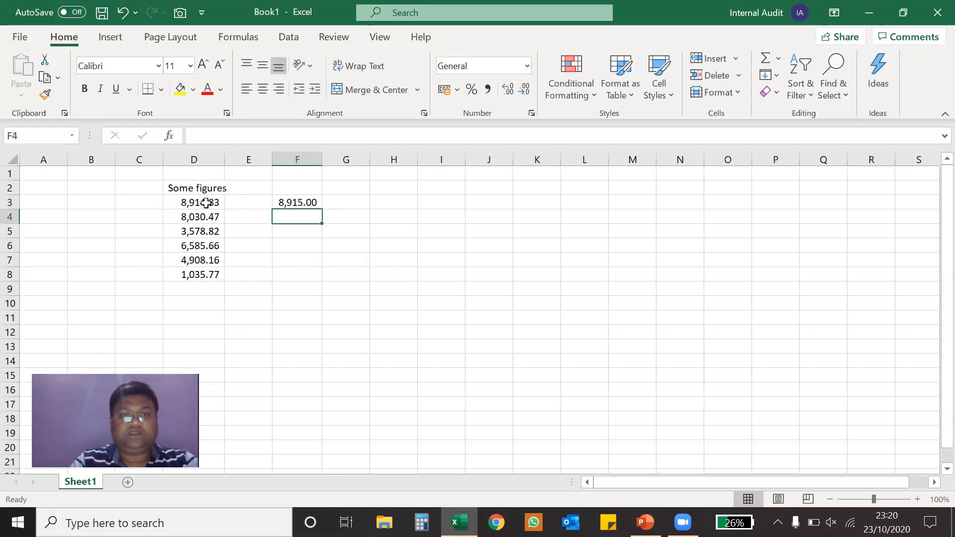
Copy the whole-number rounding formula from F3 down to F8
{"action": "key", "text": "Up"}
{"action": "key", "text": "ctrl+c"}
{"action": "key", "text": "shift+Down"}
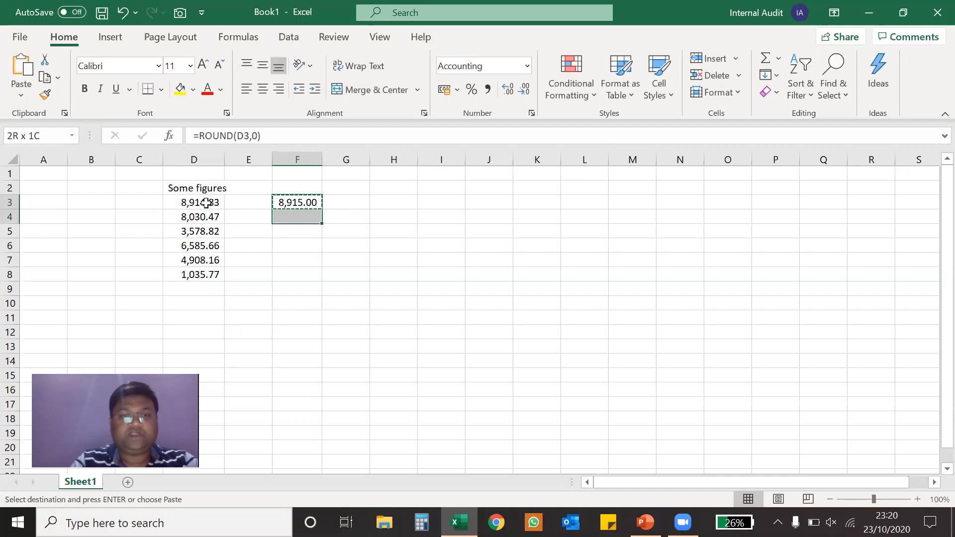
{"action": "key", "text": "shift+Down"}
{"action": "key", "text": "shift+Down"}
{"action": "key", "text": "shift+Down"}
{"action": "key", "text": "shift+Down"}
{"action": "key", "text": "ctrl+v"}
{"action": "key", "text": "Escape"}
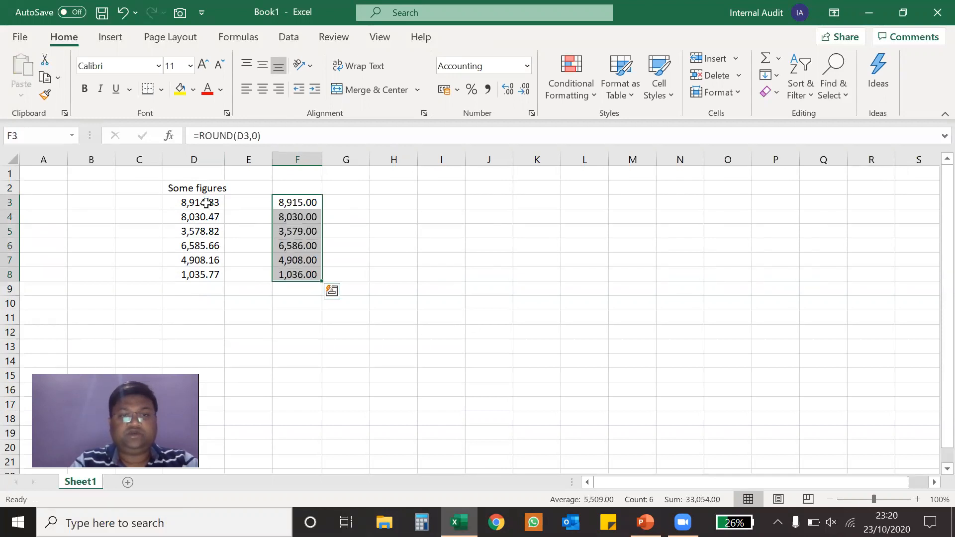
Compare the rounded values and formulas in F3 and F4 with the original figures in D3 and D4
{"action": "left_click", "coordinate": [297, 202]}
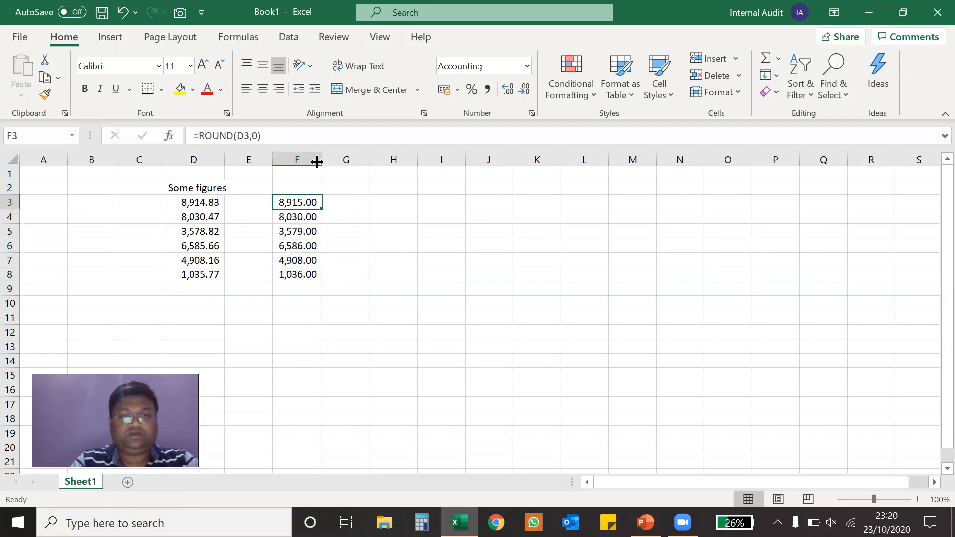
{"action": "left_click", "coordinate": [284, 157]}
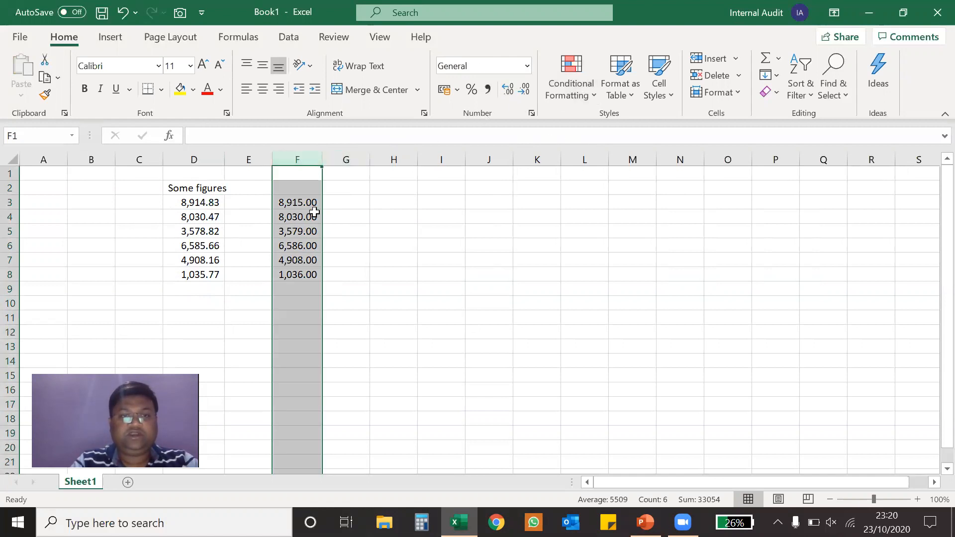
{"action": "left_click", "coordinate": [300, 200]}
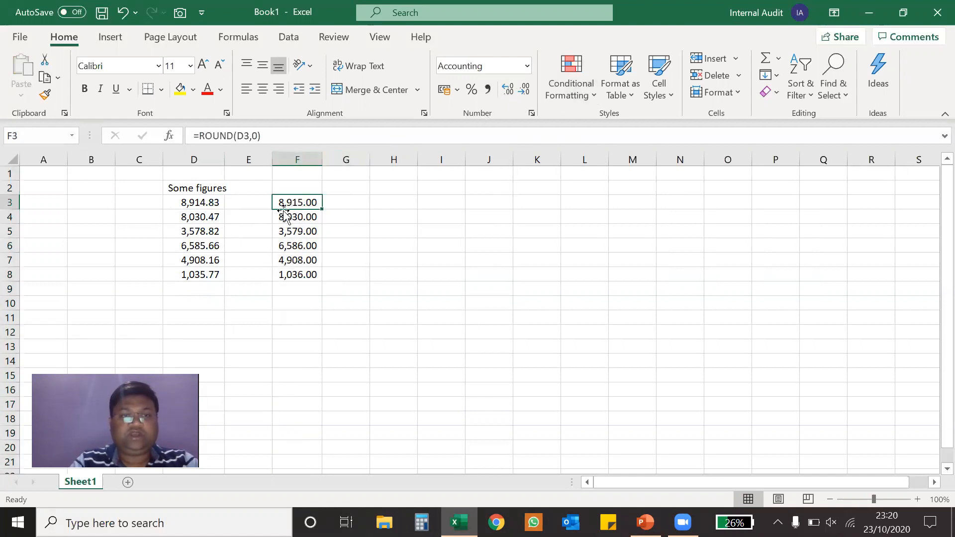
{"action": "left_click", "coordinate": [195, 206]}
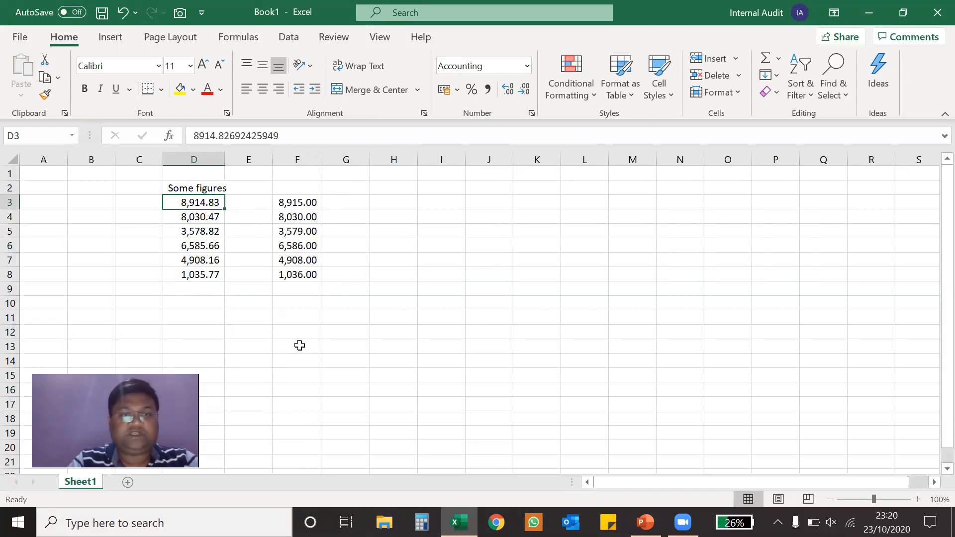
{"action": "left_click", "coordinate": [290, 217]}
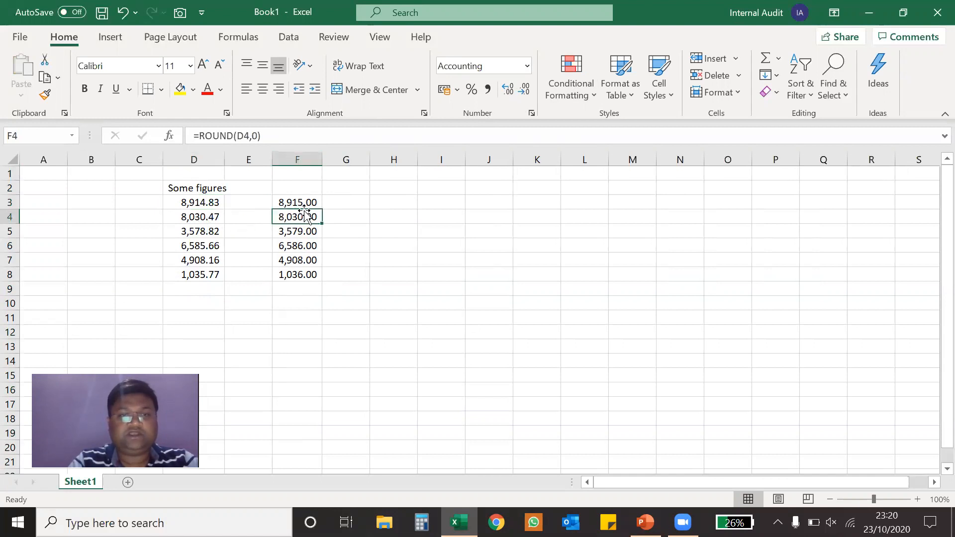
{"action": "left_click", "coordinate": [191, 217]}
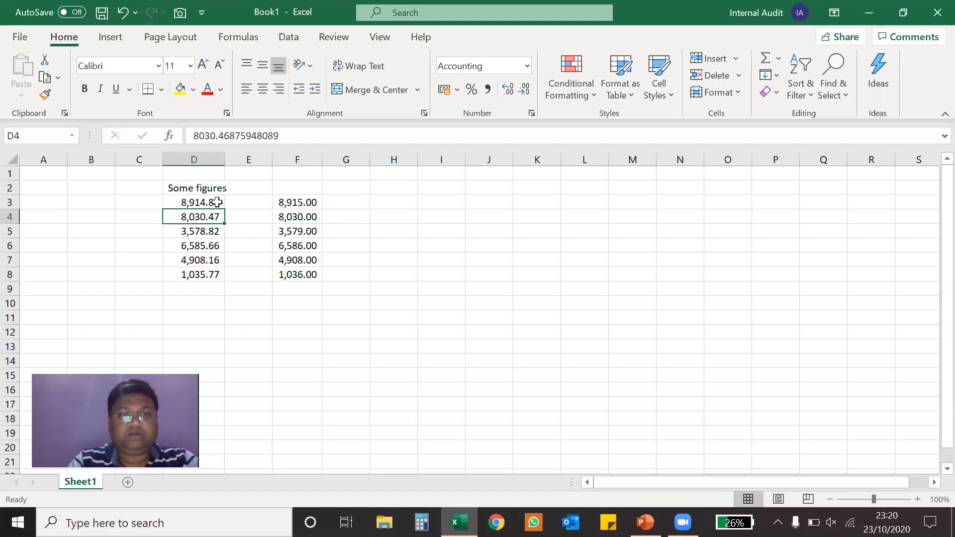
{"action": "left_click", "coordinate": [197, 202]}
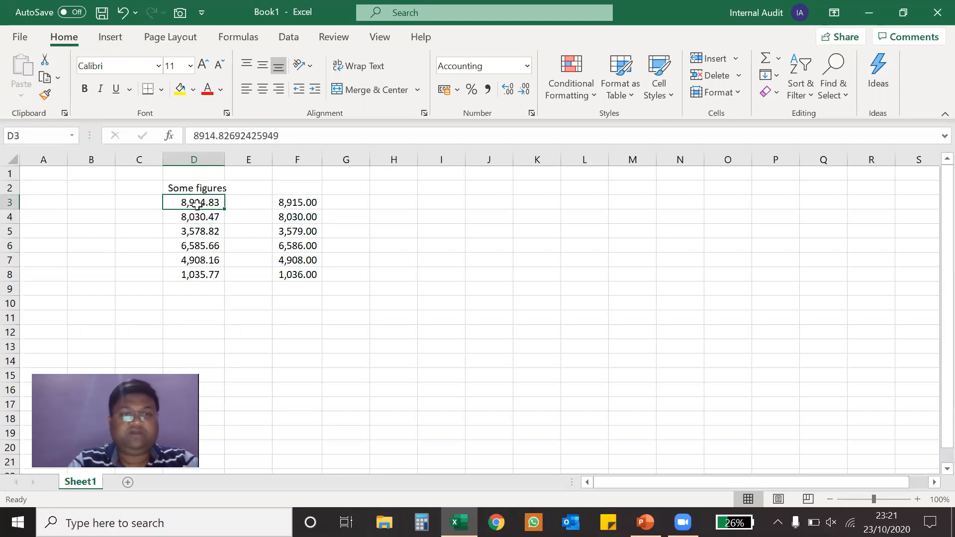
Change the formula in F3 to =ROUND(D3,-1) to round to the nearest ten
{"action": "left_click", "coordinate": [295, 203]}
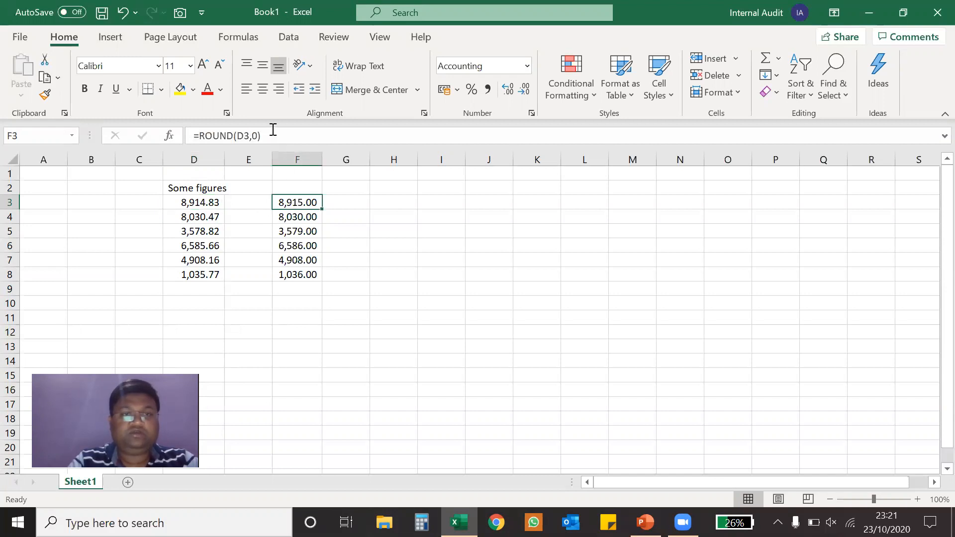
{"action": "left_click", "coordinate": [258, 135]}
{"action": "key", "text": "BackSpace"}
{"action": "type", "text": "-1"}
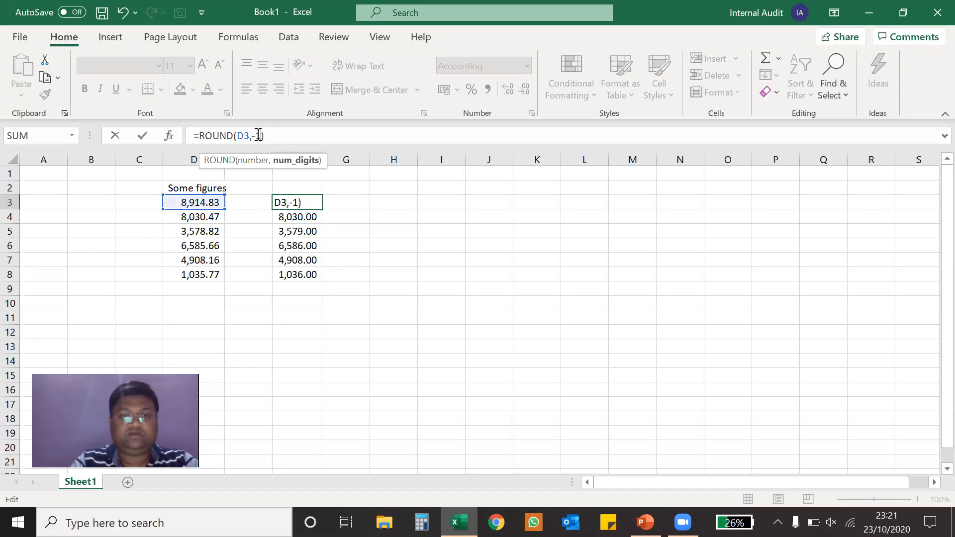
{"action": "key", "text": "Return"}
{"action": "key", "text": "Up"}
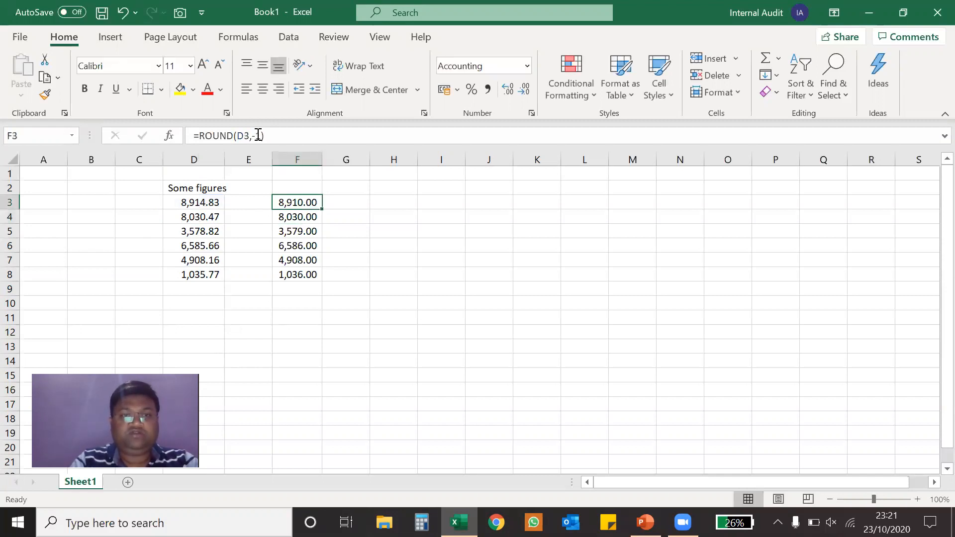
Copy the nearest-ten rounding formula from F3 down over F4:F8
{"action": "key", "text": "ctrl+c"}
{"action": "key", "text": "ctrl+shift+Down"}
{"action": "key", "text": "ctrl+v"}
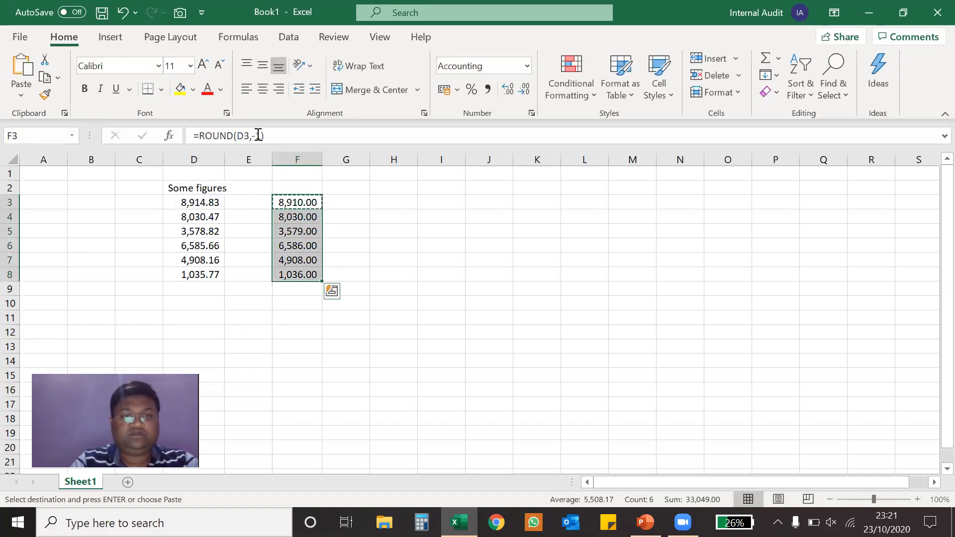
{"action": "key", "text": "Escape"}
Compare the nearest-ten results in column F with the original figures in column D, particularly rows 3 and 5
{"action": "key", "text": "Down"}
{"action": "key", "text": "Down"}
{"action": "key", "text": "Down"}
{"action": "key", "text": "Up"}
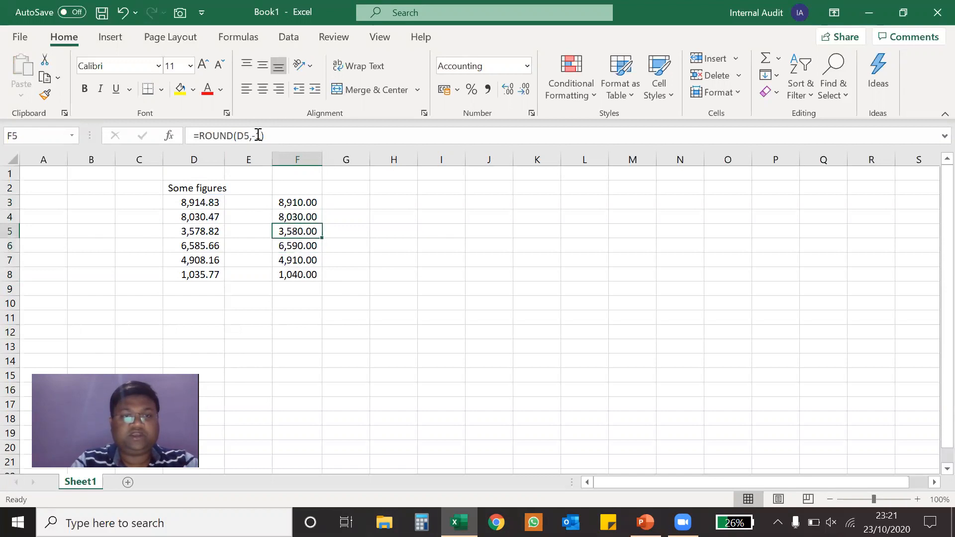
{"action": "left_click", "coordinate": [202, 228]}
{"action": "left_click", "coordinate": [295, 230]}
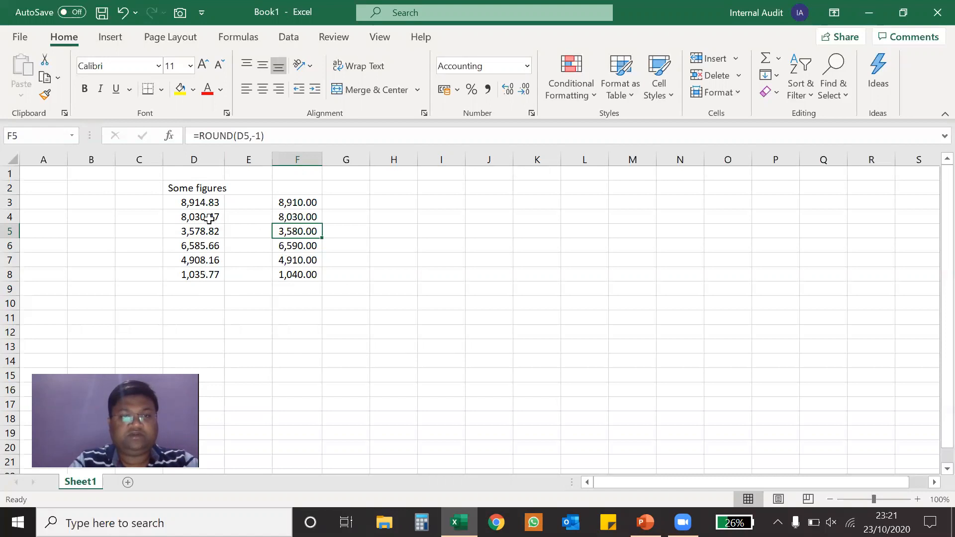
{"action": "left_click", "coordinate": [202, 201]}
Change the formula in F3 to =ROUND(D3,-2) to round to the nearest hundred
{"action": "left_click", "coordinate": [304, 206]}
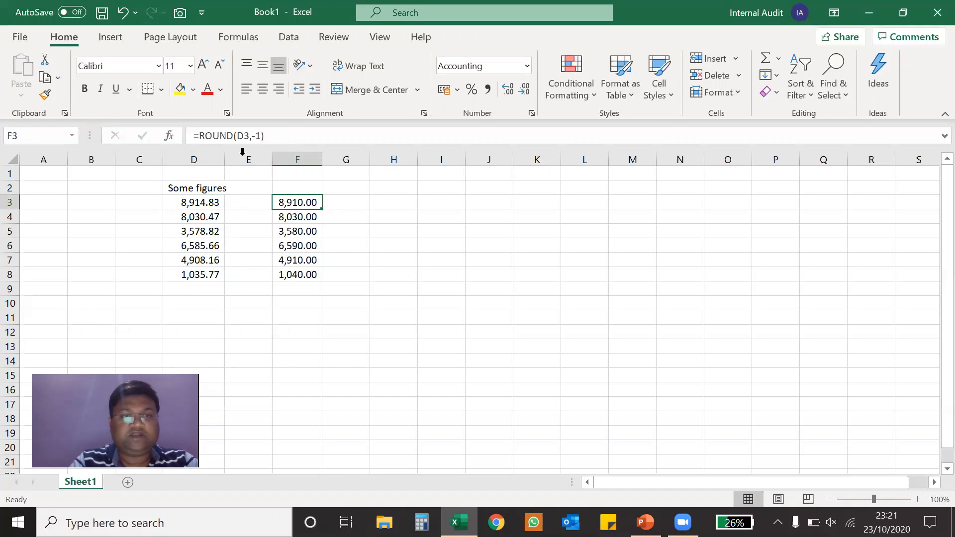
{"action": "left_click", "coordinate": [258, 141]}
{"action": "key", "text": "BackSpace"}
{"action": "type", "text": "2"}
{"action": "key", "text": "Return"}
{"action": "key", "text": "Up"}
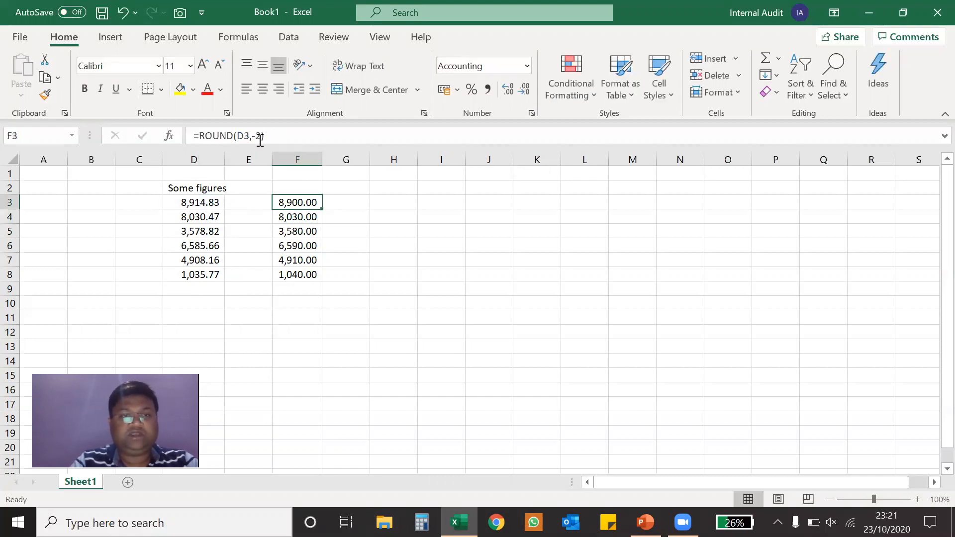
Copy the nearest-hundred rounding formula from F3 down over F4:F8 and review the results
{"action": "left_click", "coordinate": [194, 202]}
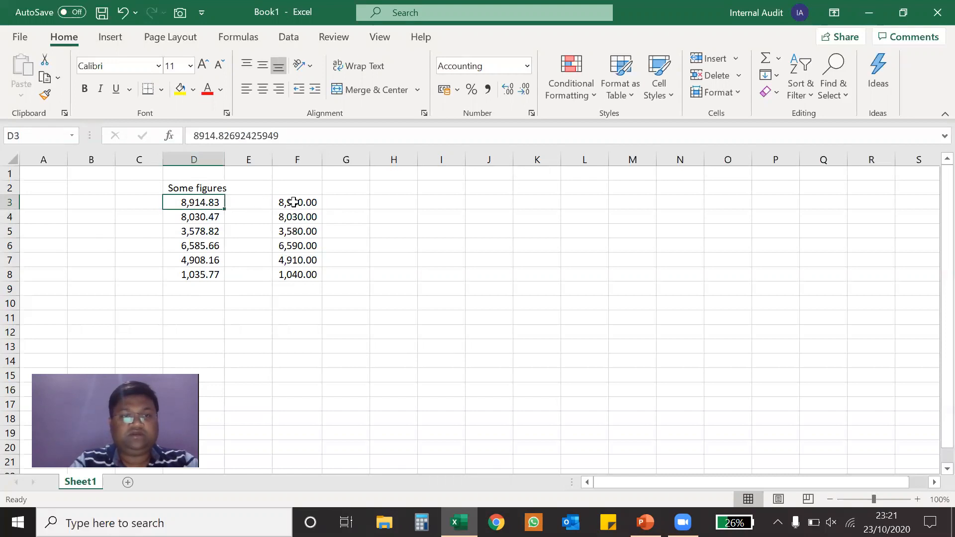
{"action": "left_click", "coordinate": [294, 203]}
{"action": "key", "text": "ctrl+c"}
{"action": "key", "text": "ctrl+shift+Down"}
{"action": "key", "text": "Return"}
{"action": "key", "text": "Down"}
{"action": "key", "text": "Down"}
{"action": "key", "text": "Down"}
{"action": "key", "text": "Up"}
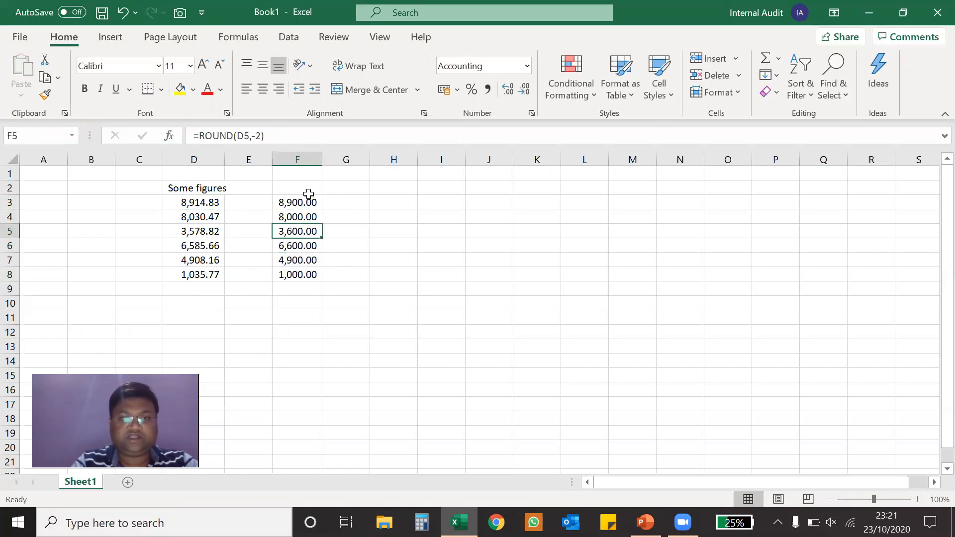
{"action": "left_click_drag", "start_coordinate": [297, 201], "coordinate": [302, 276]}
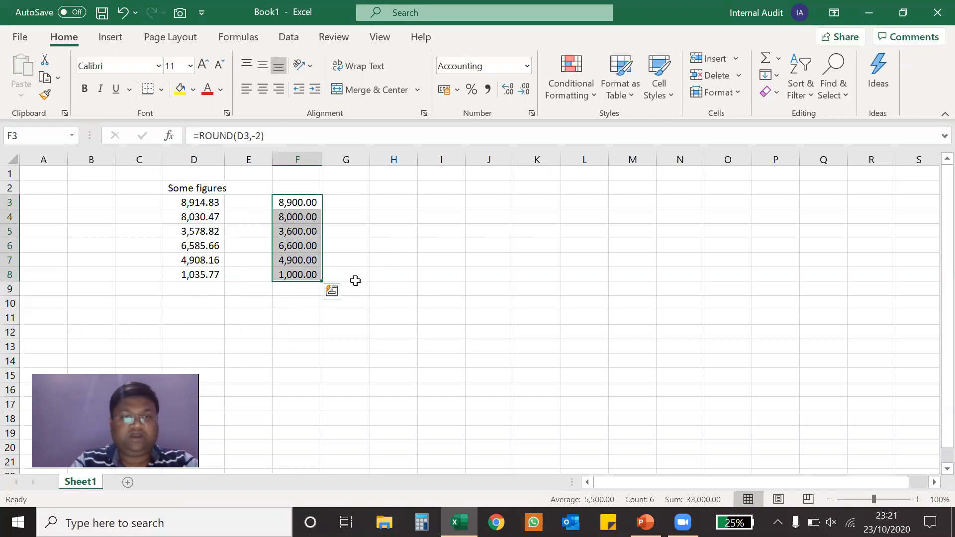
Clear the rounding formulas from F3:F8
{"action": "left_click", "coordinate": [287, 201]}
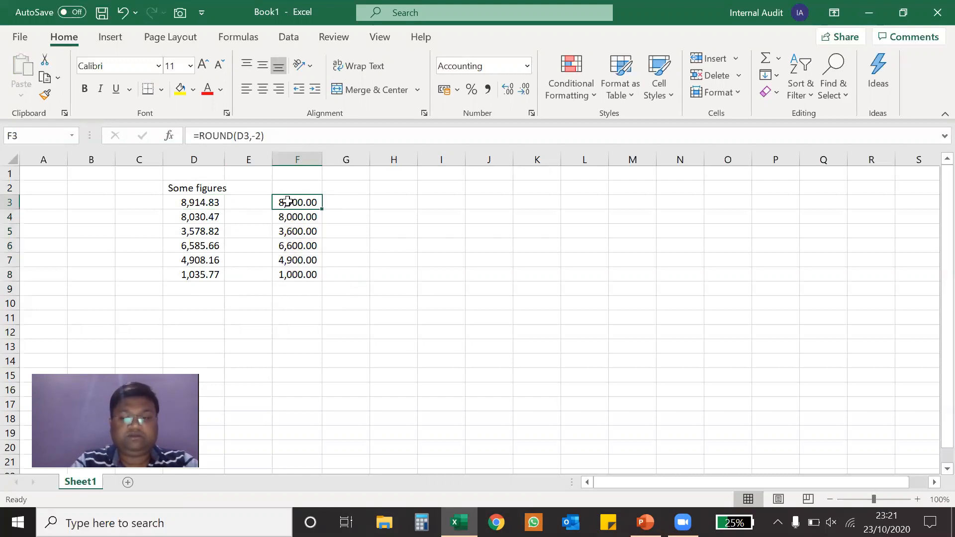
{"action": "key", "text": "ctrl+shift+Down"}
{"action": "key", "text": "Delete"}
Enter =ROUNDUP(D3,0) in F3 and compare its result with the original figure in D3
{"action": "key", "text": "Down"}
{"action": "key", "text": "Up"}
{"action": "type", "text": "=rou"}
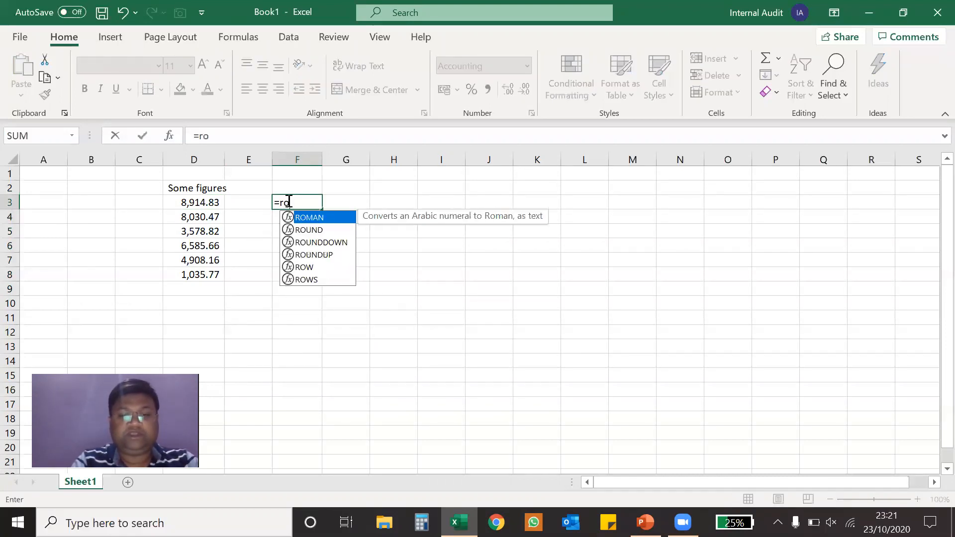
{"action": "key", "text": "Down"}
{"action": "key", "text": "Down"}
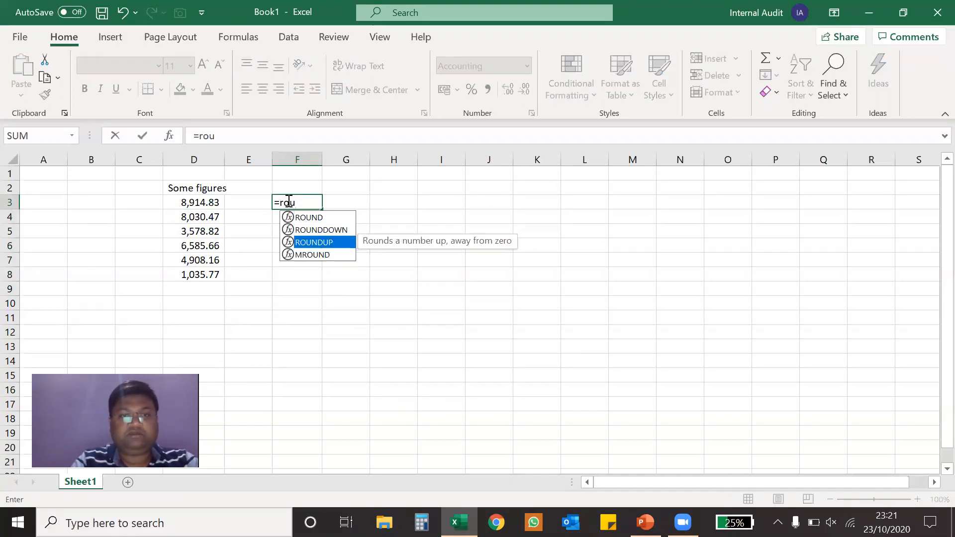
{"action": "key", "text": "Tab"}
{"action": "left_click", "coordinate": [197, 199]}
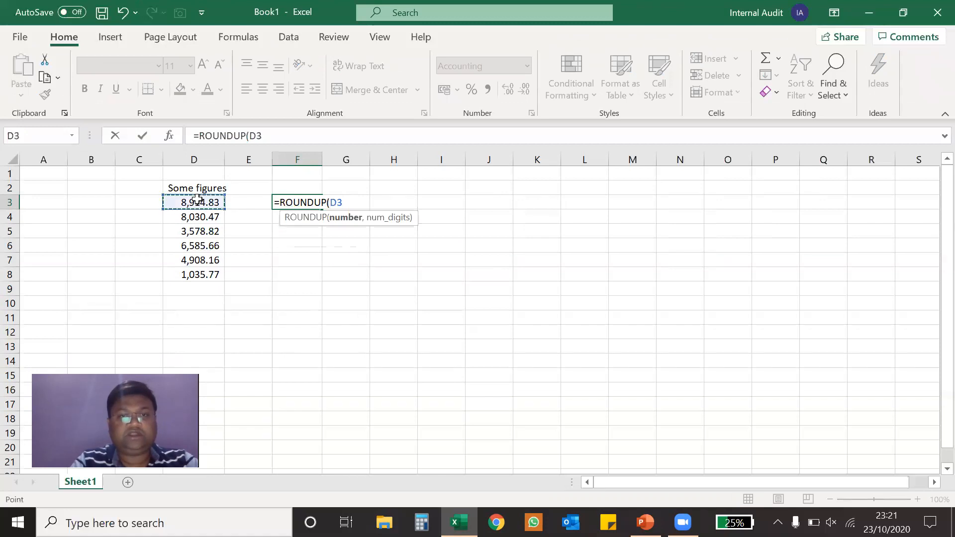
{"action": "type", "text": ",0)"}
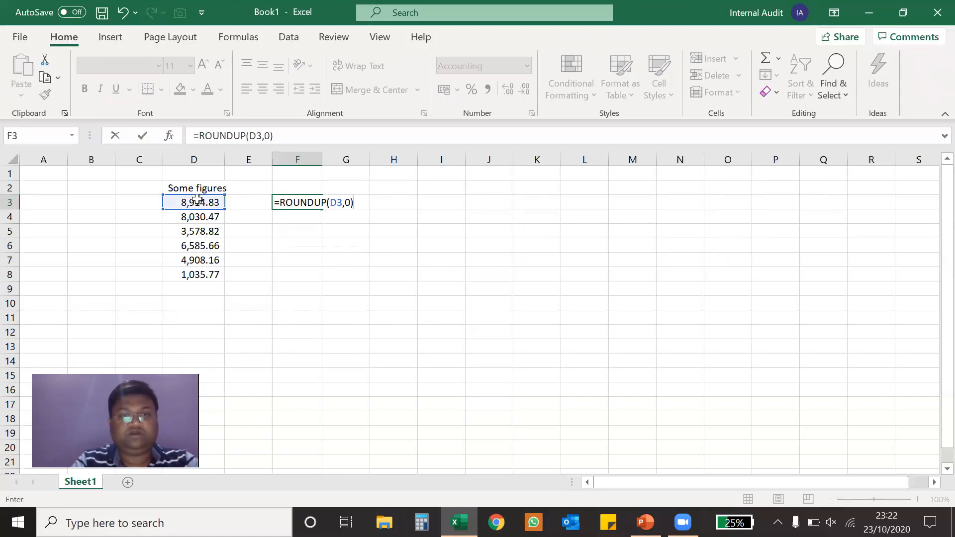
{"action": "key", "text": "Return"}
{"action": "key", "text": "Up"}
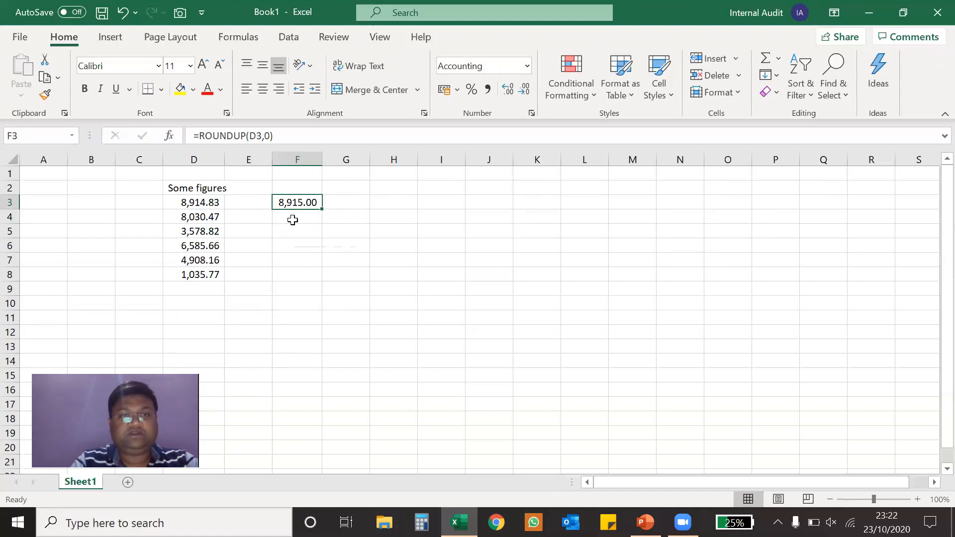
{"action": "left_click", "coordinate": [207, 201]}
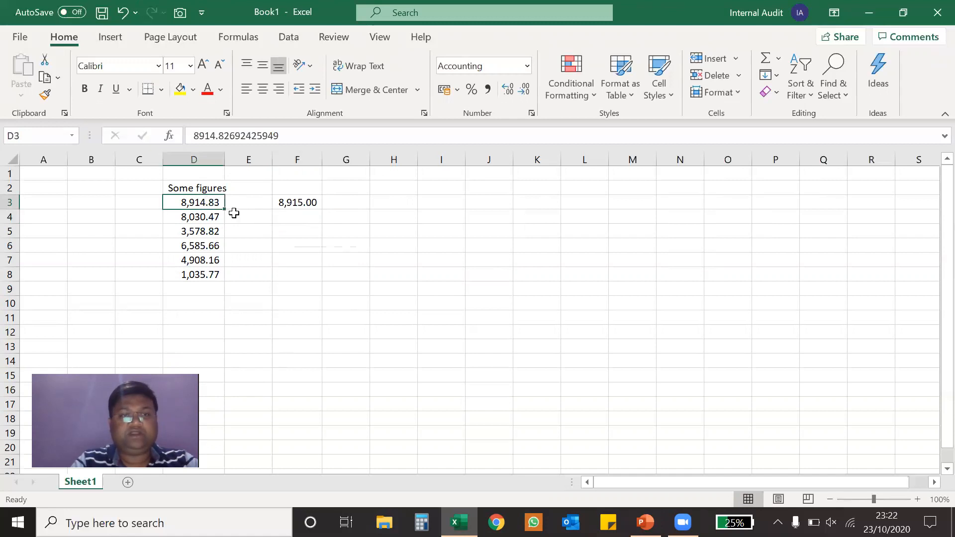
Copy the ROUNDUP formula from F3 down through F8 and compare row 4 with its original figure
{"action": "left_click", "coordinate": [308, 200]}
{"action": "key", "text": "ctrl+c"}
{"action": "key", "text": "shift+Down"}
{"action": "key", "text": "shift+Down"}
{"action": "key", "text": "shift+Down"}
{"action": "key", "text": "shift+Down"}
{"action": "key", "text": "shift+Down"}
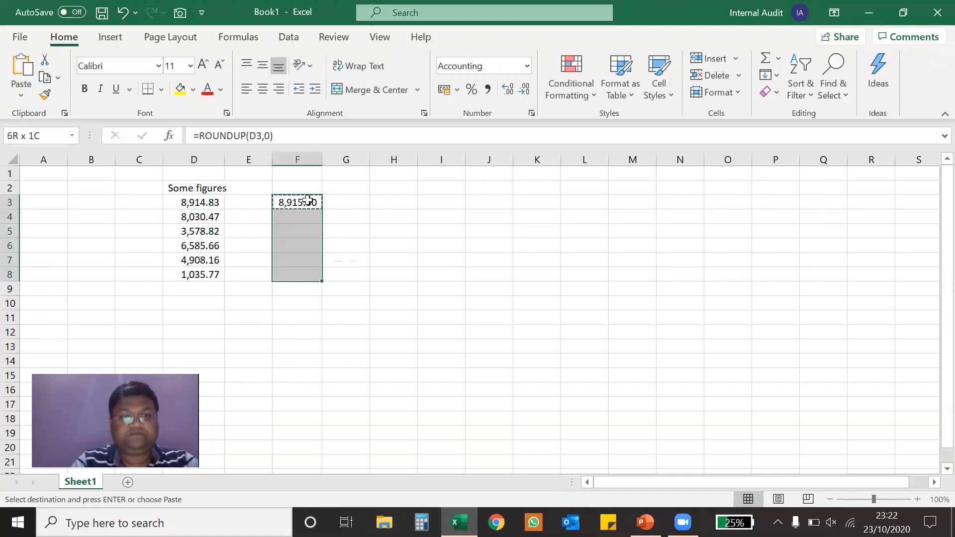
{"action": "key", "text": "Return"}
{"action": "left_click", "coordinate": [222, 219]}
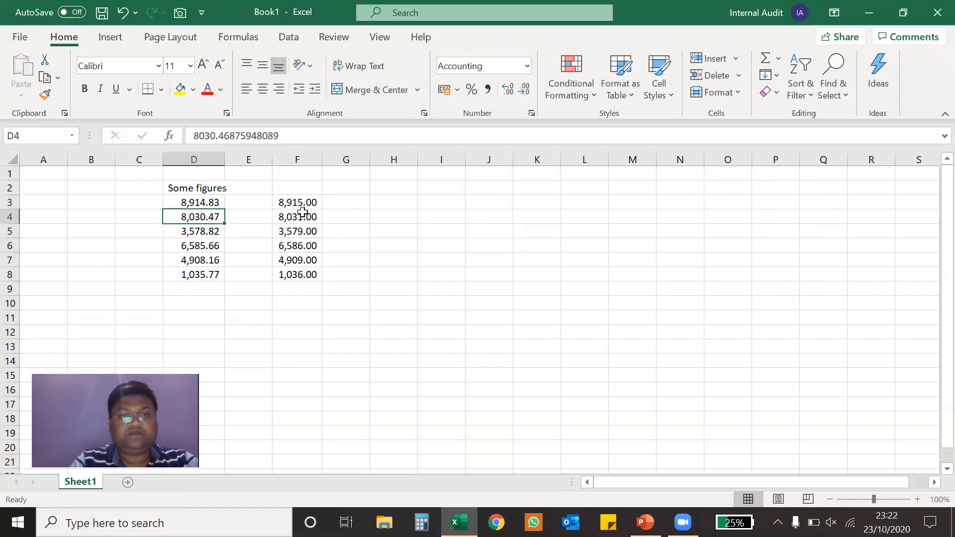
{"action": "left_click", "coordinate": [305, 217]}
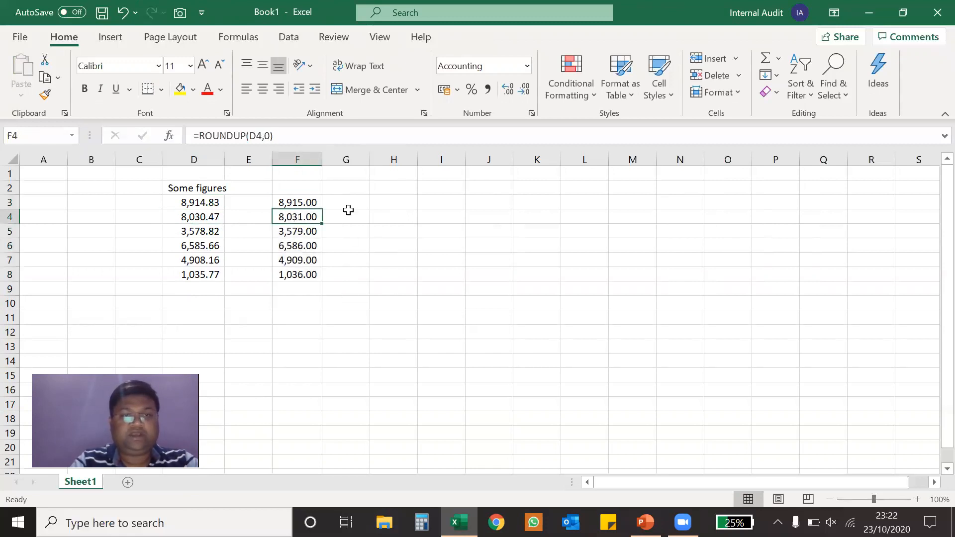
Change the formula in F3 to =ROUNDDOWN(D3,0)
{"action": "left_click", "coordinate": [307, 203]}
{"action": "left_click", "coordinate": [244, 136]}
{"action": "key", "text": "BackSpace"}
{"action": "key", "text": "BackSpace"}
{"action": "type", "text": "do"}
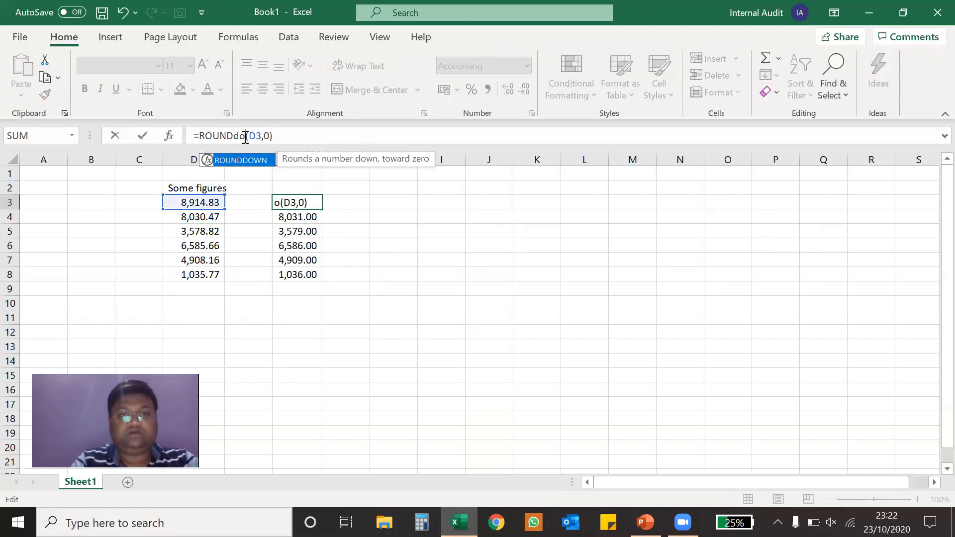
{"action": "key", "text": "Tab"}
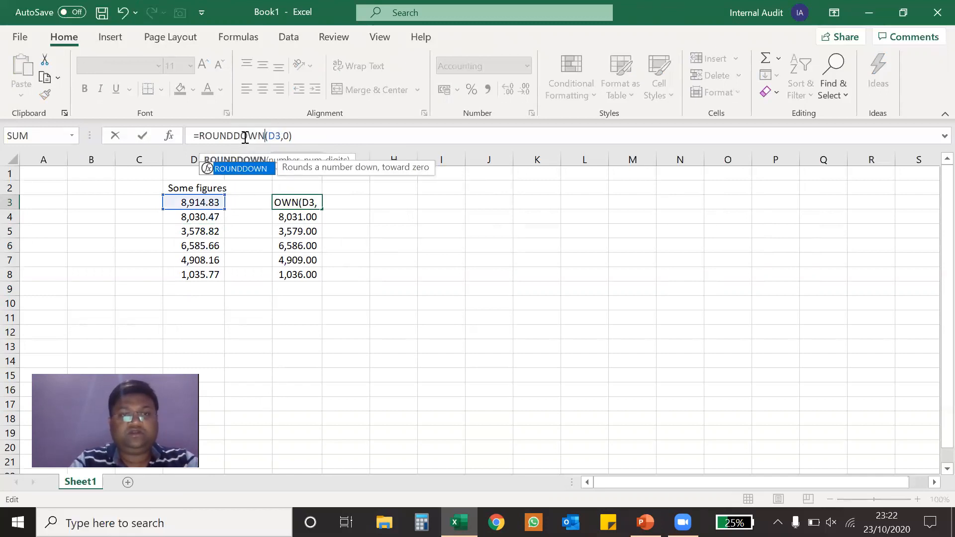
{"action": "key", "text": "Return"}
{"action": "key", "text": "Up"}
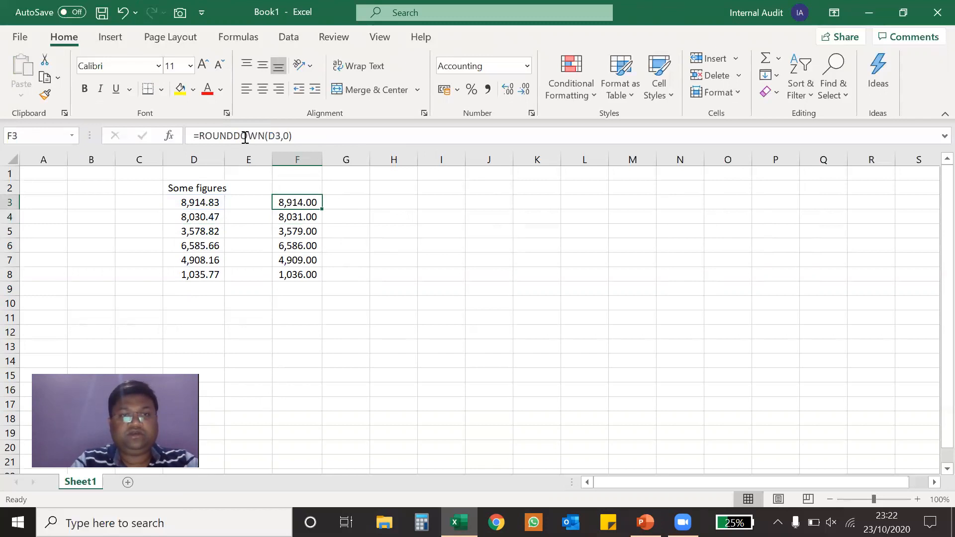
Copy the ROUNDDOWN formula from F3 down through F8 and review the rounded-down results
{"action": "key", "text": "ctrl+c"}
{"action": "key", "text": "ctrl+shift+Down"}
{"action": "key", "text": "ctrl+shift+Down"}
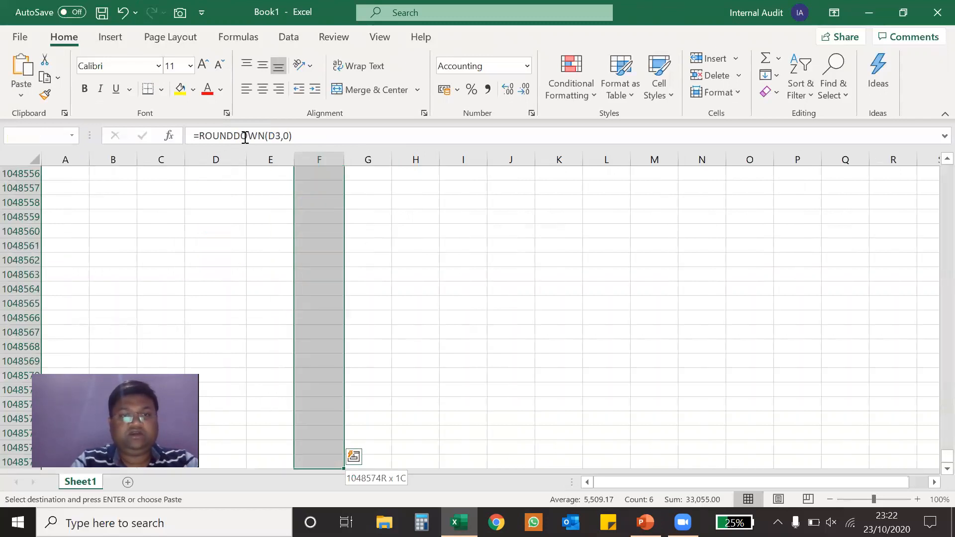
{"action": "key", "text": "ctrl+shift+Up"}
{"action": "key", "text": "ctrl+v"}
{"action": "key", "text": "Escape"}
{"action": "key", "text": "Up"}
{"action": "key", "text": "Down"}
{"action": "key", "text": "Down"}
{"action": "key", "text": "Down"}
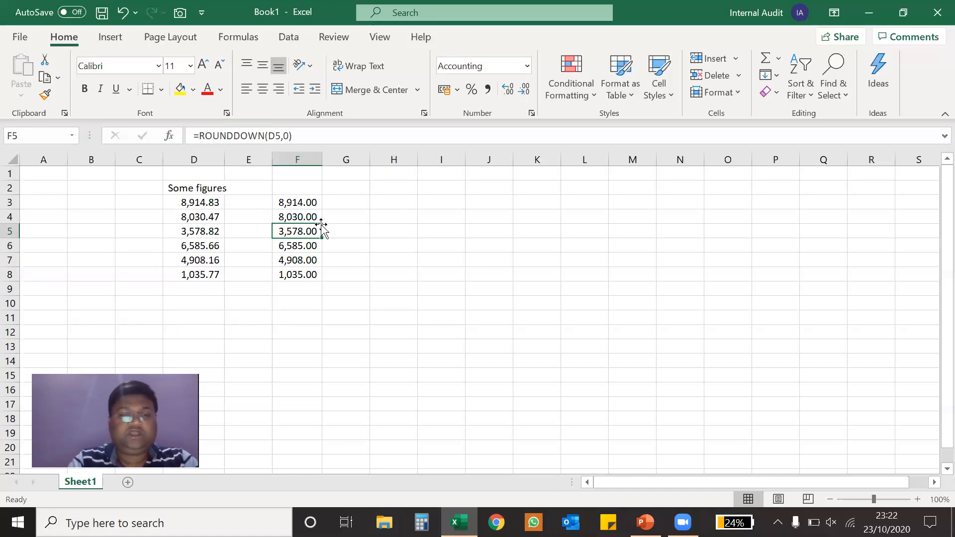
Clear the ROUNDDOWN formulas from F3:F8
{"action": "left_click_drag", "start_coordinate": [300, 203], "coordinate": [311, 273]}
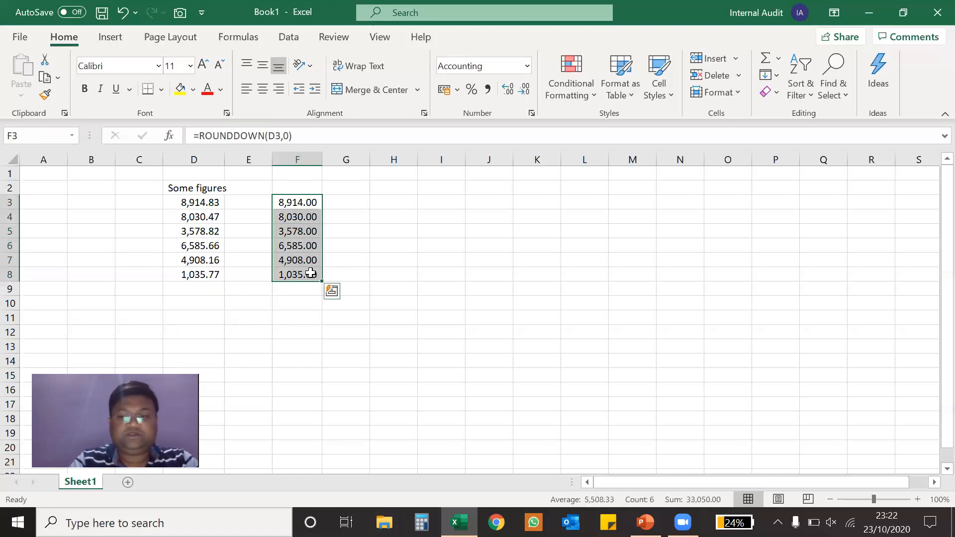
{"action": "key", "text": "Delete"}
{"action": "key", "text": "Down"}
{"action": "key", "text": "Up"}
Enter =MROUND(D3,5) in F3 to round the first figure to the nearest multiple of 5
{"action": "type", "text": "=rou"}
{"action": "key", "text": "Down"}
{"action": "key", "text": "Down"}
{"action": "key", "text": "Down"}
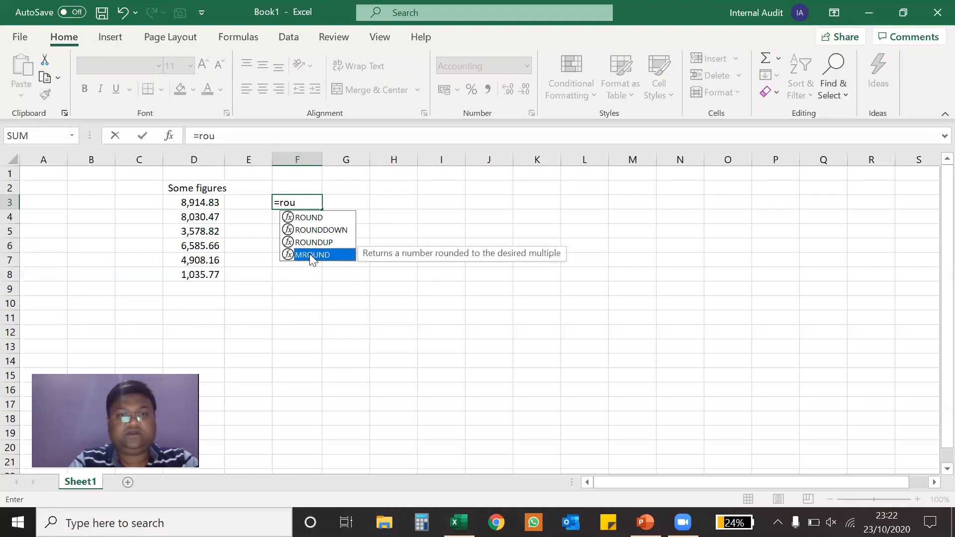
{"action": "double_click", "coordinate": [309, 254]}
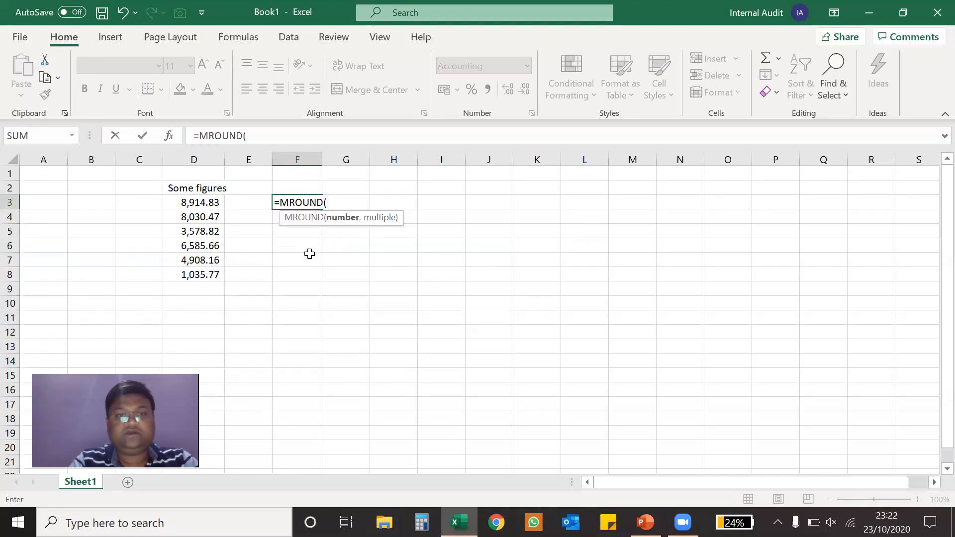
{"action": "left_click", "coordinate": [205, 199]}
{"action": "type", "text": ","}
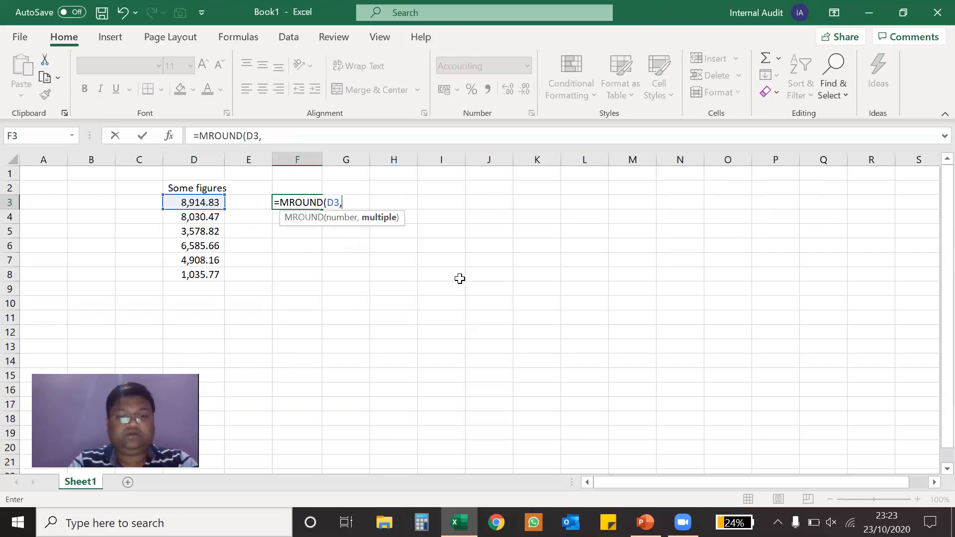
{"action": "type", "text": "5"}
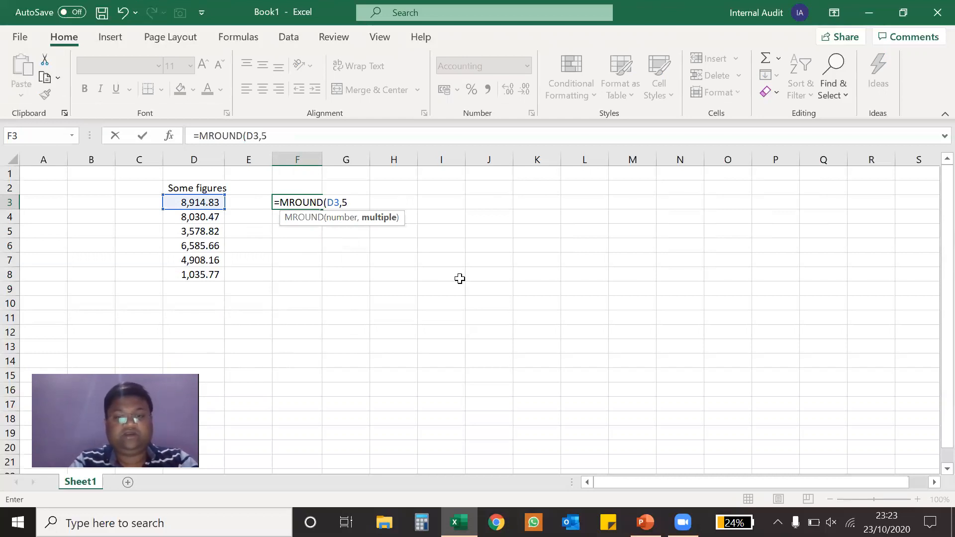
{"action": "type", "text": ")"}
{"action": "key", "text": "Return"}
{"action": "key", "text": "Up"}
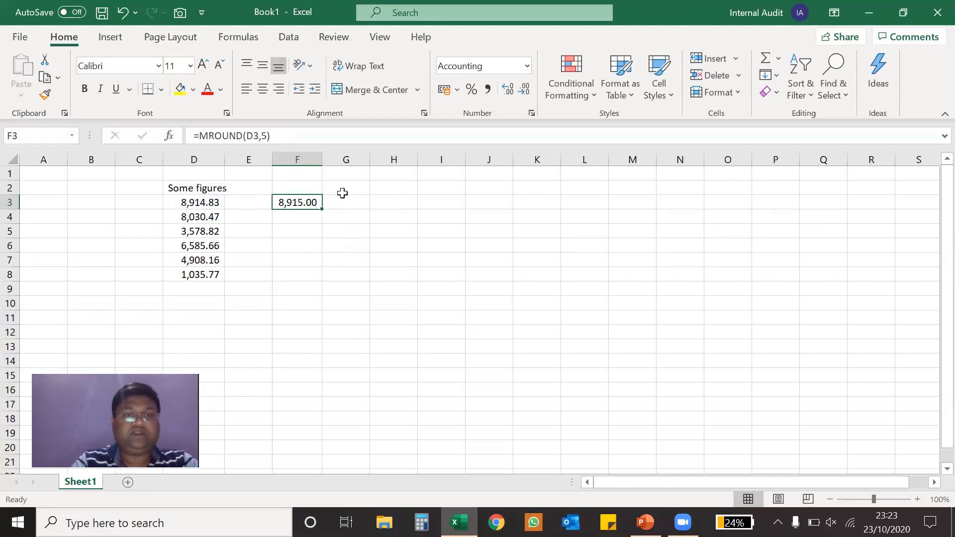
Enter =F3/5 in G3 to check that the rounded figure divides evenly by 5
{"action": "left_click", "coordinate": [345, 201]}
{"action": "type", "text": "="}
{"action": "key", "text": "Left"}
{"action": "type", "text": "/5"}
{"action": "key", "text": "Return"}
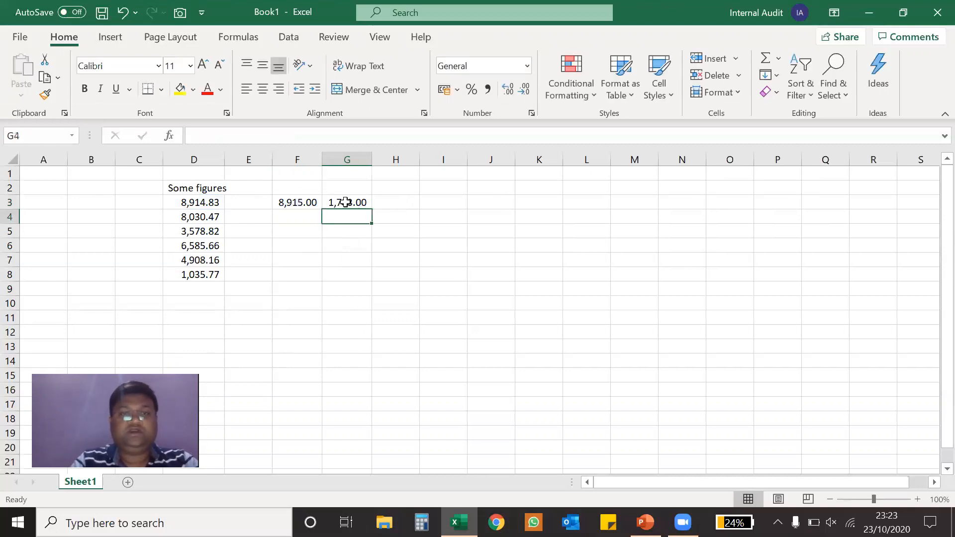
{"action": "key", "text": "Up"}
Change the formula in F3 to =MROUND(D3,100) to round to the nearest multiple of 100
{"action": "left_click", "coordinate": [306, 203]}
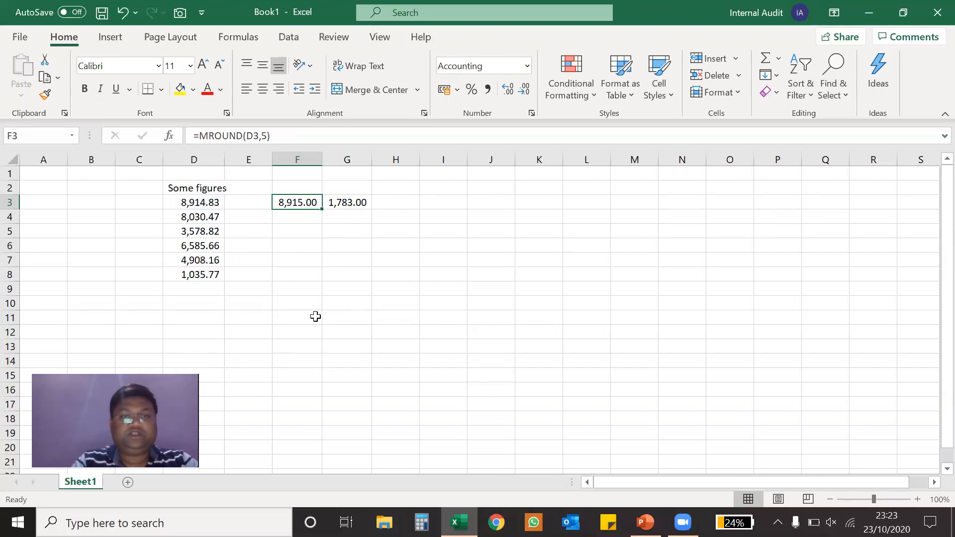
{"action": "left_click", "coordinate": [268, 135]}
{"action": "key", "text": "BackSpace"}
{"action": "type", "text": "100"}
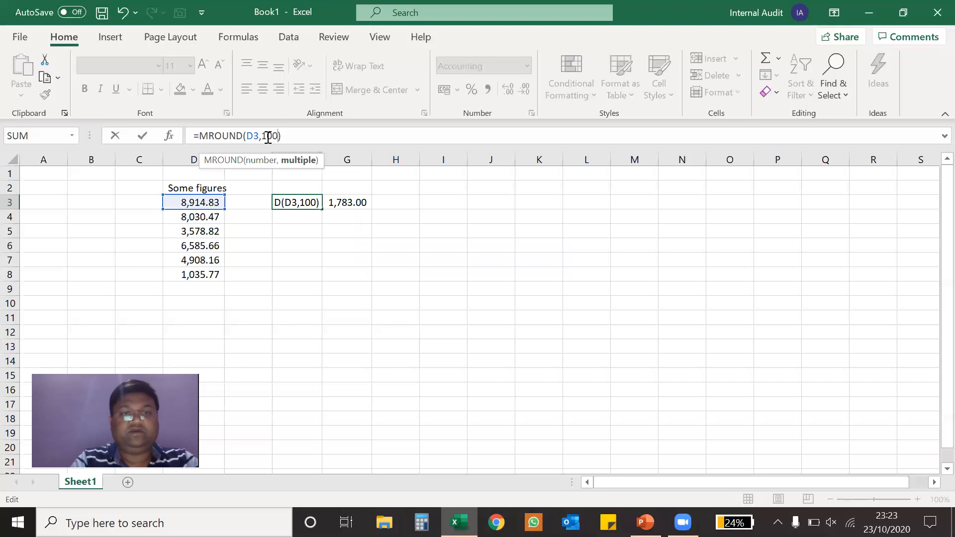
{"action": "key", "text": "Return"}
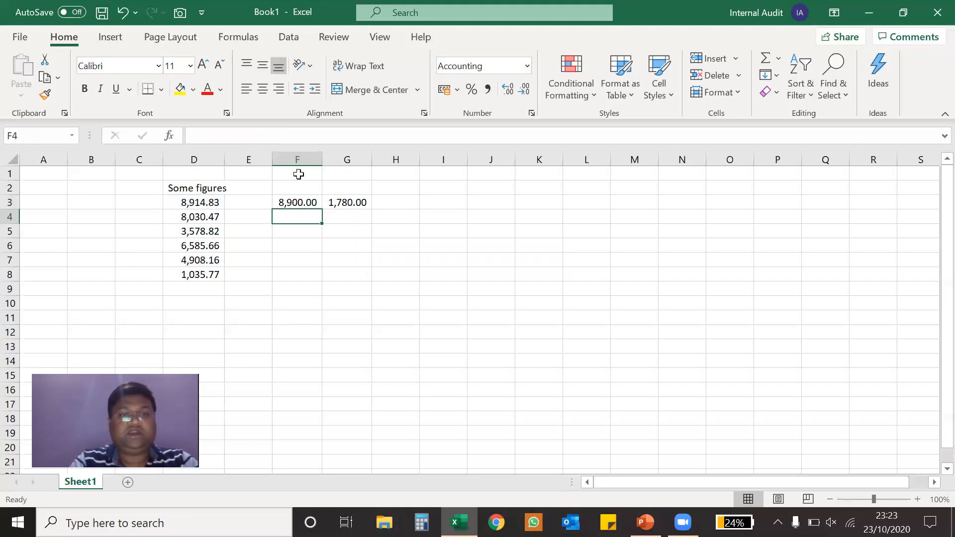
Change the formula in F3 to =MROUND(D3,3) to round to the nearest multiple of 3
{"action": "left_click", "coordinate": [293, 201]}
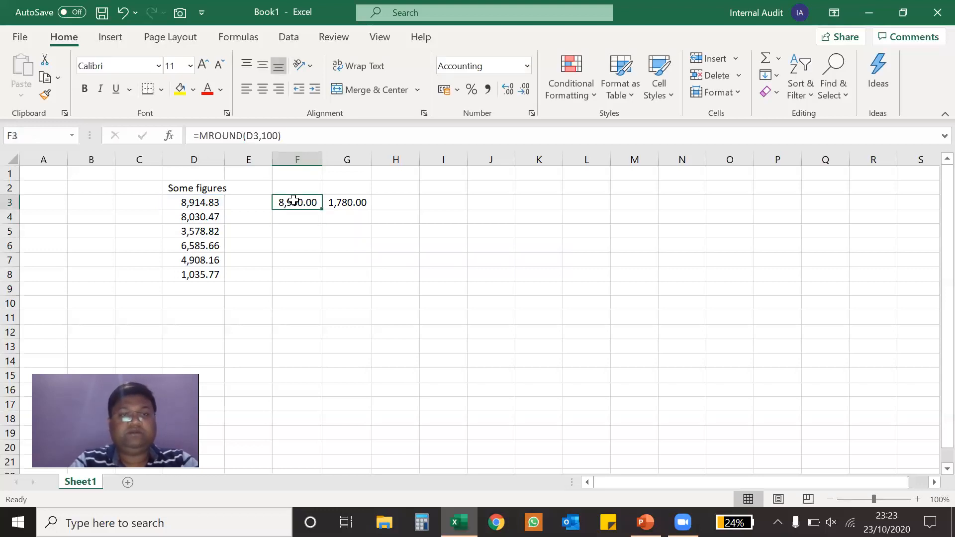
{"action": "left_click", "coordinate": [278, 133]}
{"action": "key", "text": "BackSpace"}
{"action": "key", "text": "BackSpace"}
{"action": "key", "text": "BackSpace"}
{"action": "type", "text": "3"}
{"action": "key", "text": "Return"}
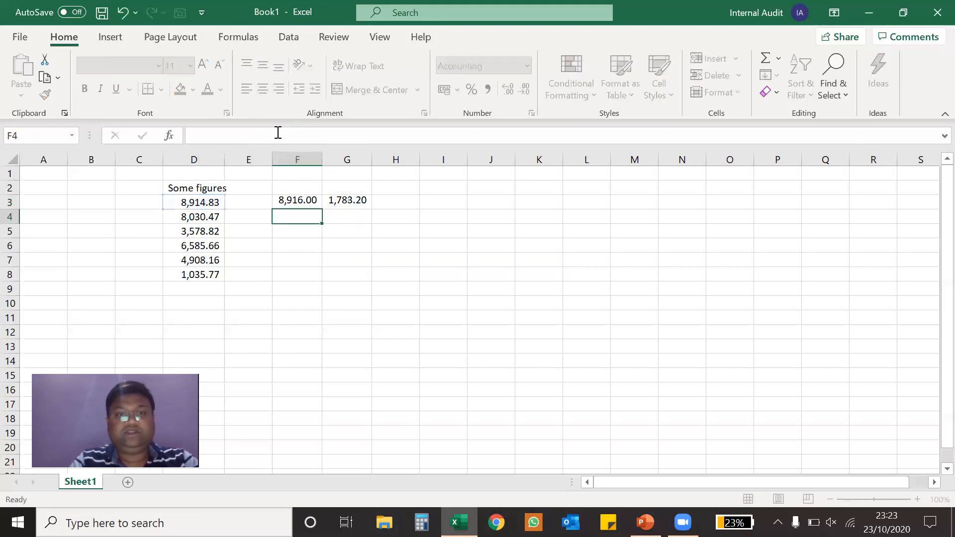
Change the check formula in G3 to =F3/3
{"action": "left_click", "coordinate": [348, 203]}
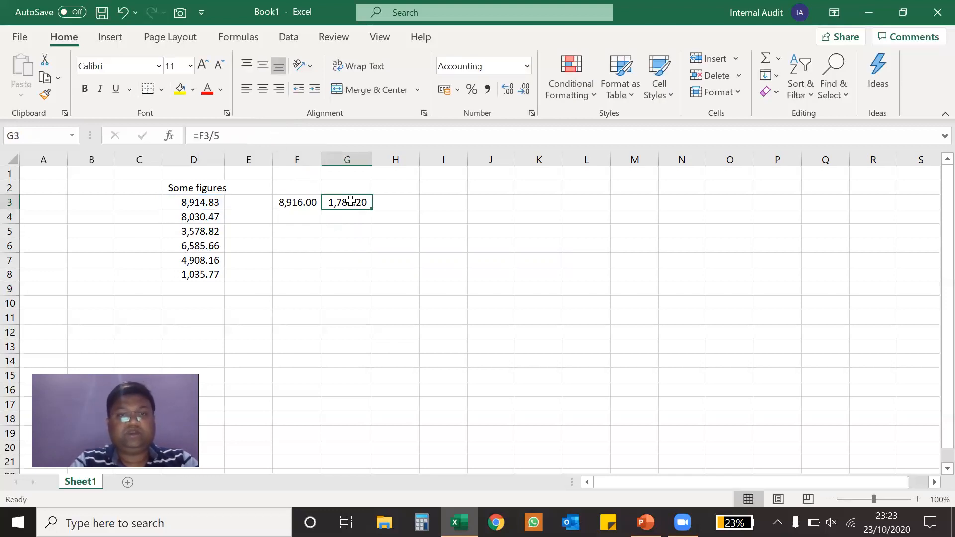
{"action": "left_click", "coordinate": [231, 136]}
{"action": "key", "text": "BackSpace"}
{"action": "type", "text": "3/3"}
{"action": "key", "text": "Return"}
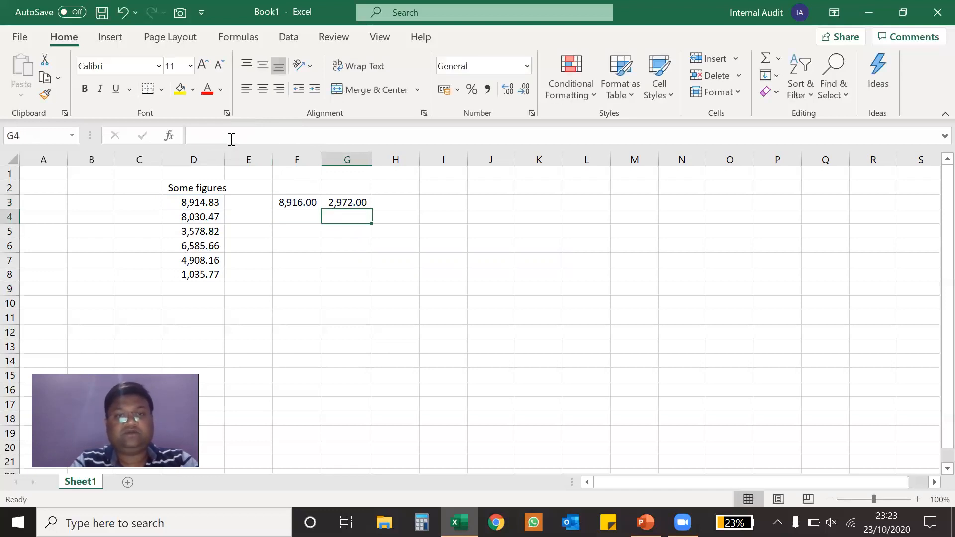
{"action": "left_click", "coordinate": [361, 204]}
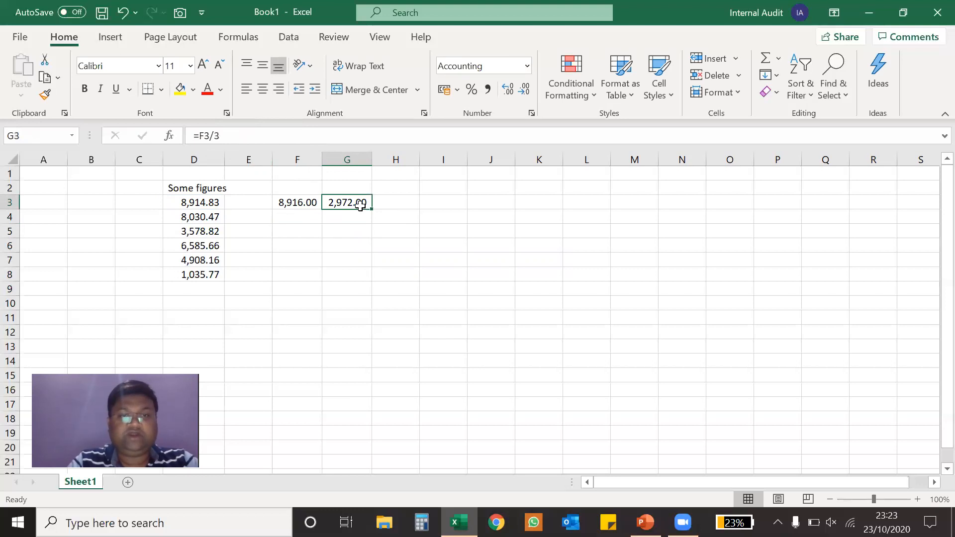
Copy the multiple-of-3 MROUND formula from F3 down through F8 and review the results
{"action": "left_click", "coordinate": [307, 202]}
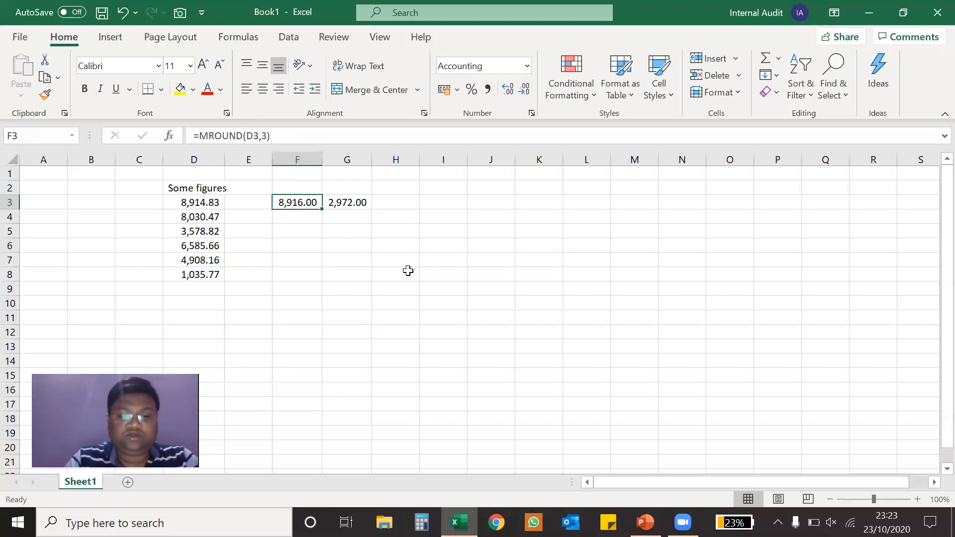
{"action": "key", "text": "ctrl+c"}
{"action": "key", "text": "shift+Down"}
{"action": "key", "text": "shift+Down"}
{"action": "key", "text": "shift+Down"}
{"action": "key", "text": "shift+Down"}
{"action": "key", "text": "shift+Down"}
{"action": "key", "text": "shift+Down"}
{"action": "key", "text": "shift+Up"}
{"action": "key", "text": "Return"}
{"action": "key", "text": "Down"}
{"action": "key", "text": "Down"}
{"action": "key", "text": "Up"}
{"action": "key", "text": "Up"}
{"action": "key", "text": "Up"}
{"action": "key", "text": "Down"}
{"action": "key", "text": "Right"}
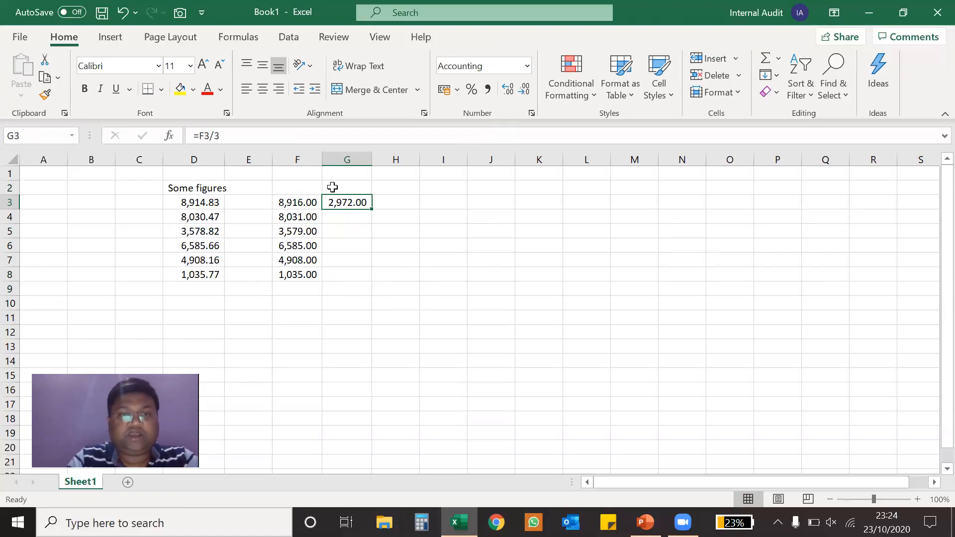
Change the formula in F3 to =MROUND(D3,4) to round to the nearest multiple of 4
{"action": "left_click", "coordinate": [301, 201]}
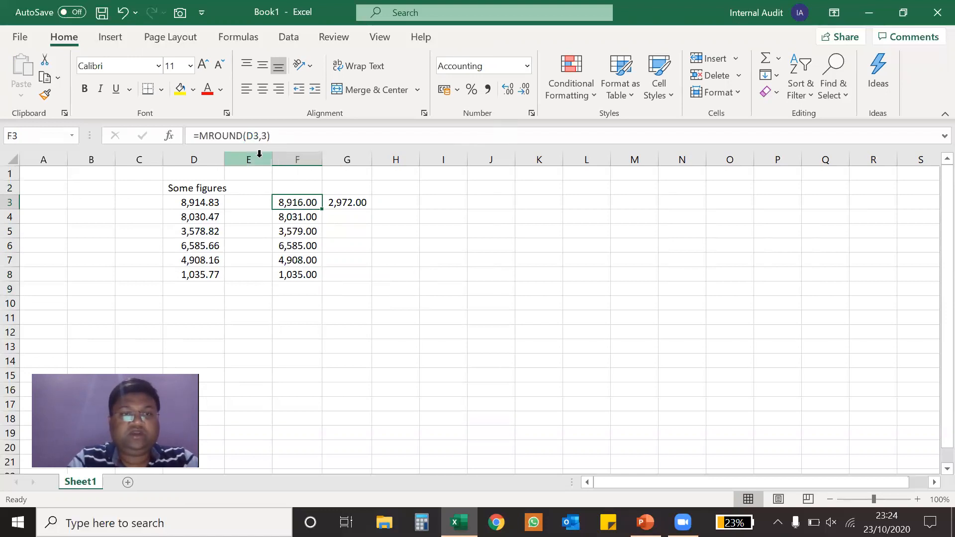
{"action": "left_click", "coordinate": [267, 136]}
{"action": "key", "text": "BackSpace"}
{"action": "type", "text": "4"}
{"action": "key", "text": "Return"}
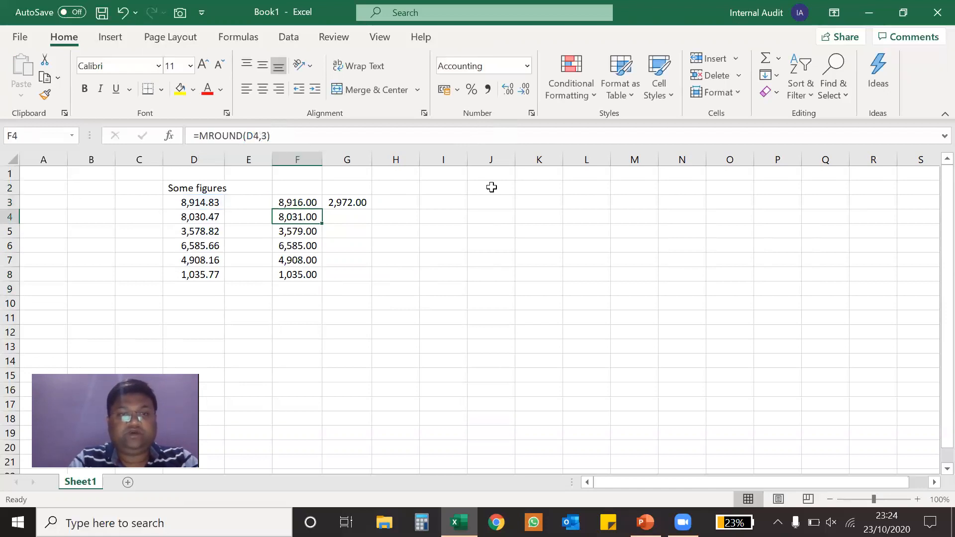
Copy the multiple-of-4 MROUND formula from F3 down over F4:F8
{"action": "key", "text": "Up"}
{"action": "key", "text": "ctrl+c"}
{"action": "key", "text": "ctrl+shift+Down"}
{"action": "key", "text": "ctrl+v"}
{"action": "key", "text": "Escape"}
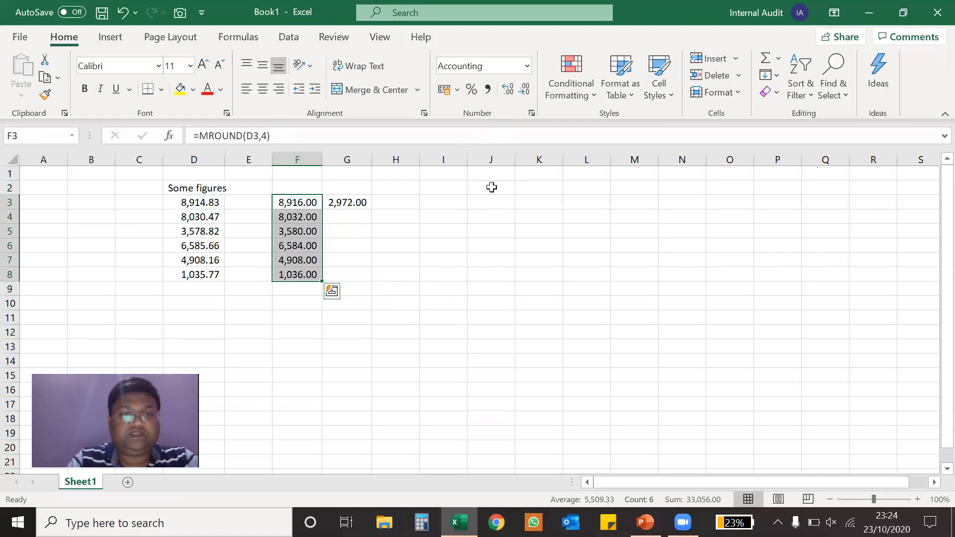
Change the check formula in G3 to =F3/4
{"action": "left_click", "coordinate": [348, 203]}
{"action": "left_click", "coordinate": [240, 143]}
{"action": "key", "text": "BackSpace"}
{"action": "type", "text": "4"}
{"action": "key", "text": "Return"}
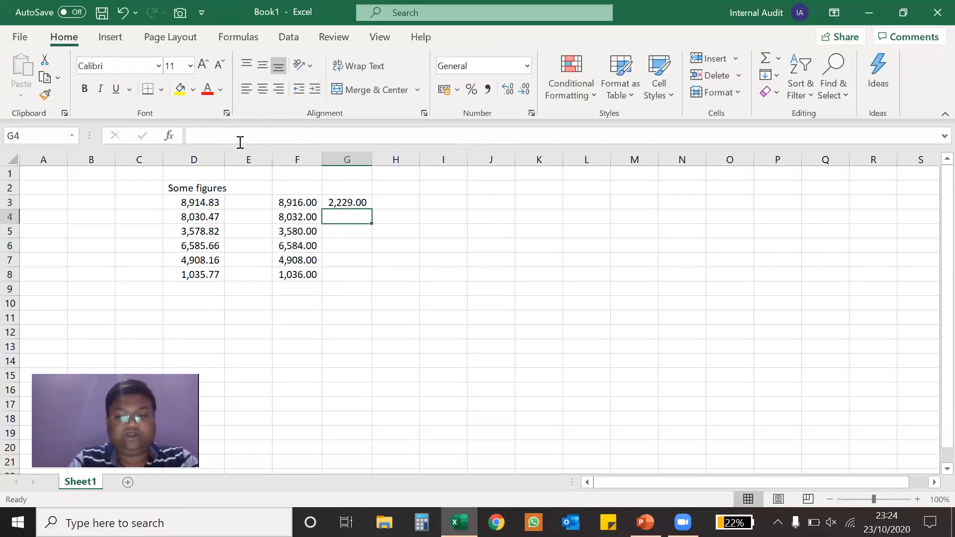
Copy the divide-by-4 check formula from G3 down through G8
{"action": "key", "text": "Up"}
{"action": "key", "text": "ctrl+c"}
{"action": "key", "text": "Left"}
{"action": "key", "text": "ctrl+Down"}
{"action": "key", "text": "Right"}
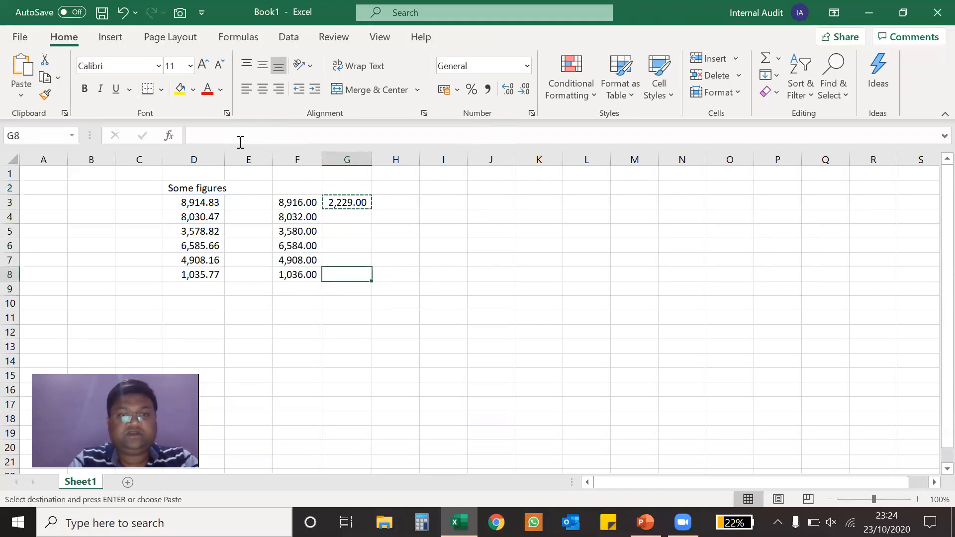
{"action": "key", "text": "ctrl+shift+Up"}
{"action": "key", "text": "Return"}
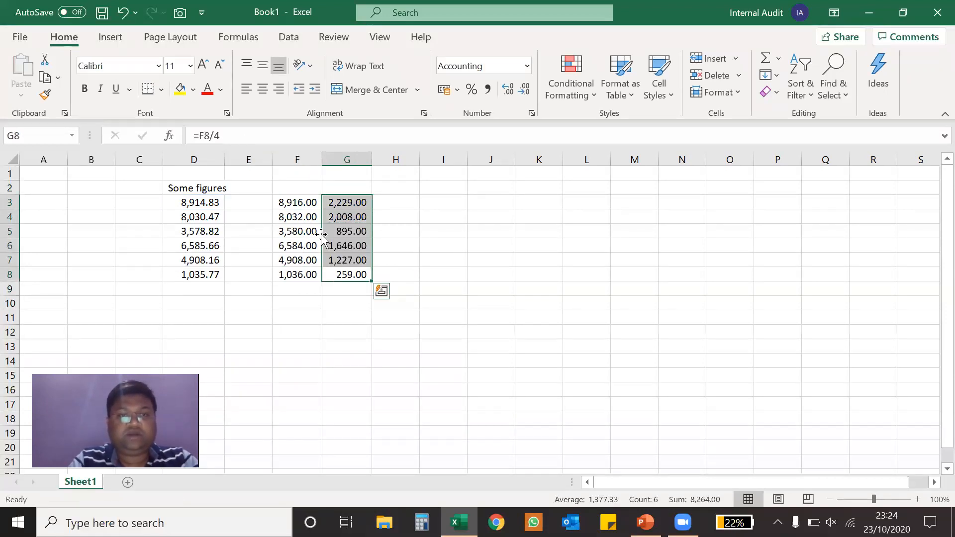
Compare the original figure in D3 with the multiple-of-4 MROUND formulas in F3 and F4
{"action": "left_click", "coordinate": [211, 202]}
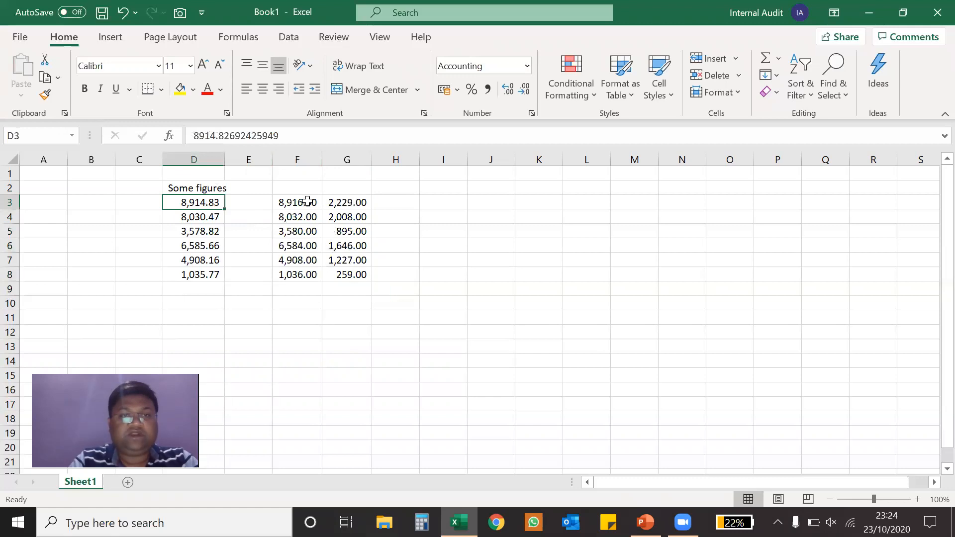
{"action": "left_click", "coordinate": [308, 201]}
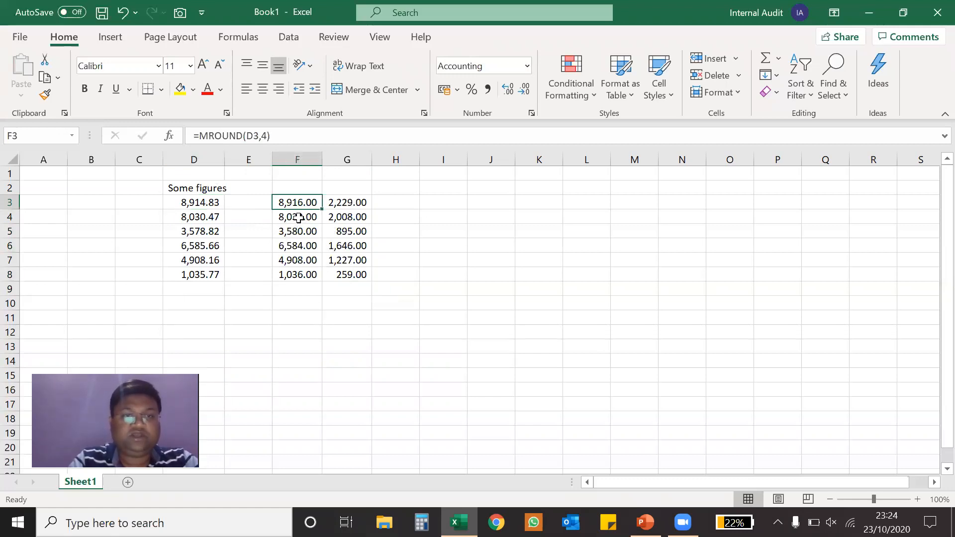
{"action": "left_click", "coordinate": [298, 218]}
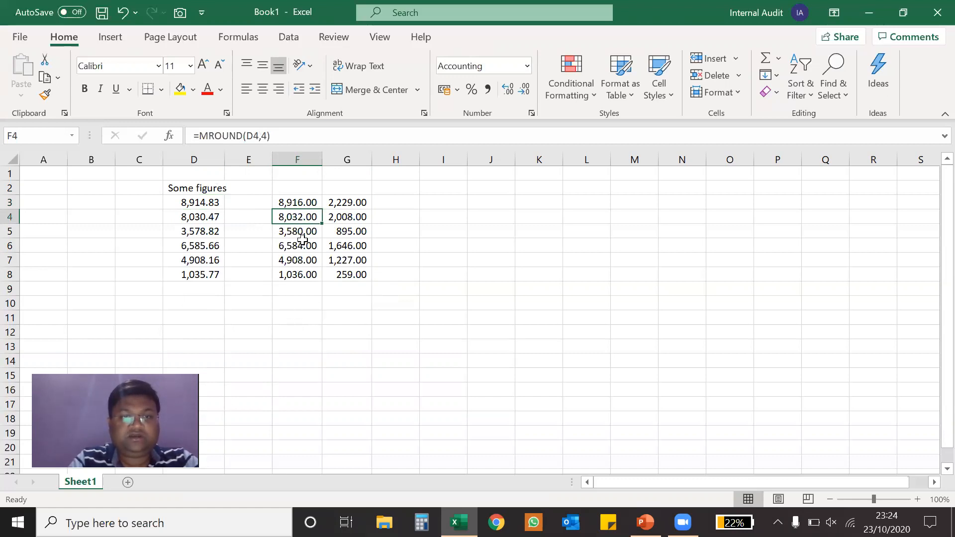
{"action": "left_click", "coordinate": [303, 205]}
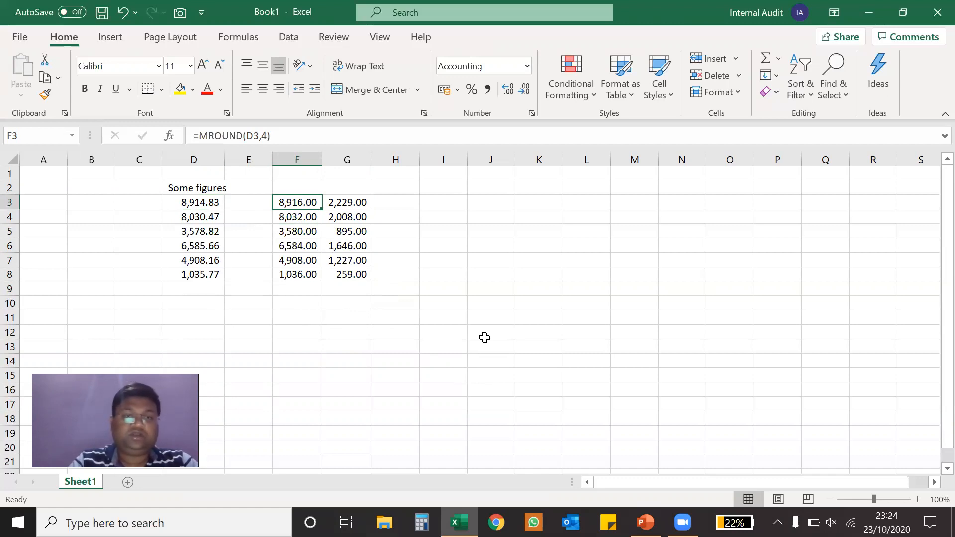
{"action": "double_click", "coordinate": [309, 204]}
{"action": "key", "text": "Escape"}
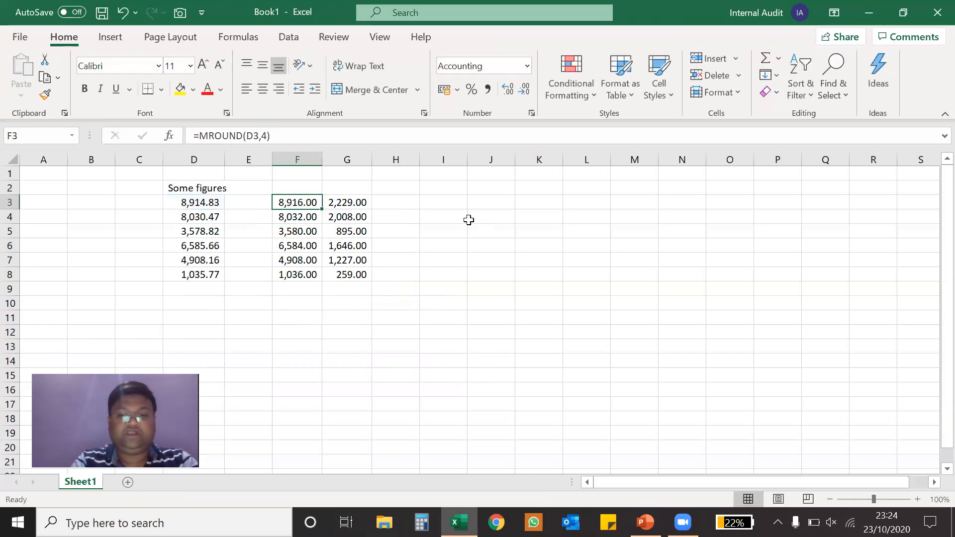
Replace the formula in F3 with =ROUND(D3,-1) to round to the nearest ten
{"action": "type", "text": "=ro"}
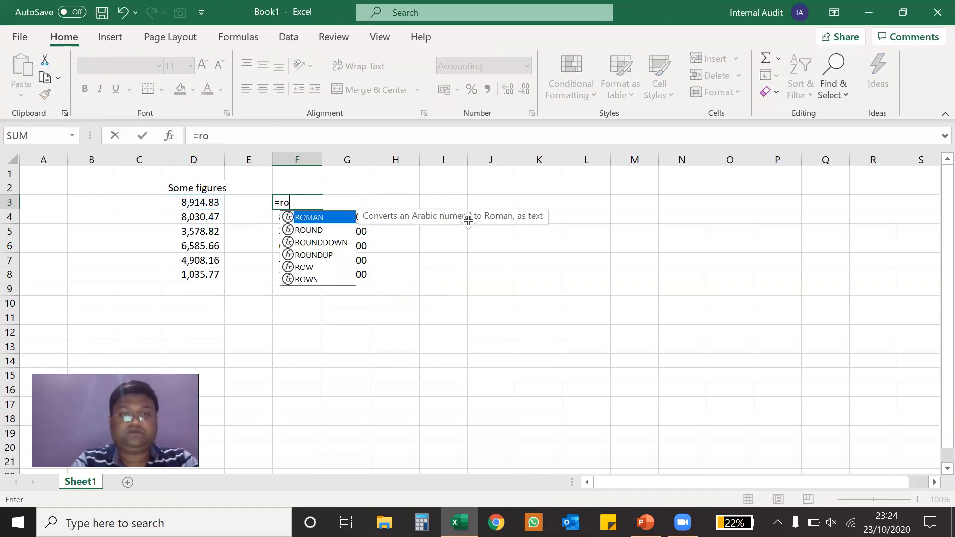
{"action": "key", "text": "Down"}
{"action": "key", "text": "Tab"}
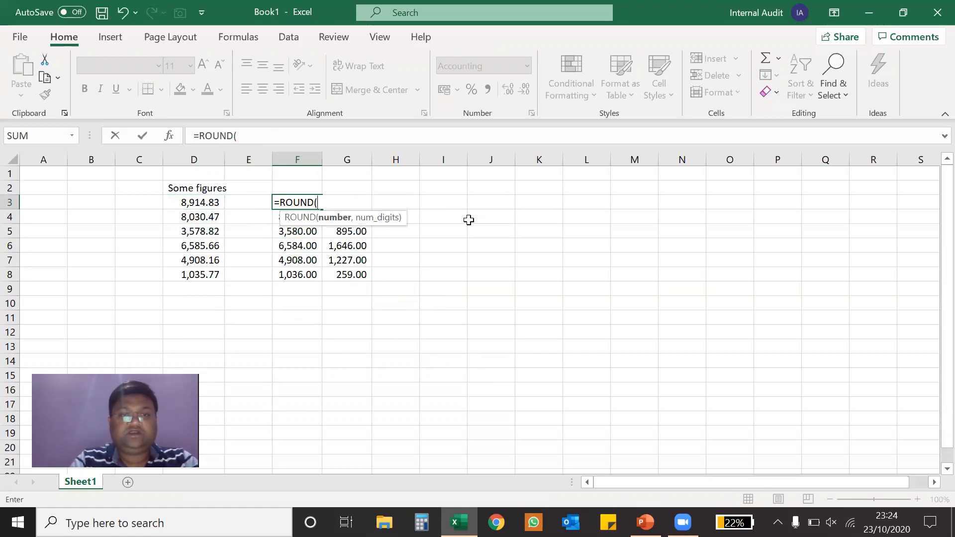
{"action": "left_click", "coordinate": [205, 202]}
{"action": "type", "text": ",-1)"}
{"action": "key", "text": "Return"}
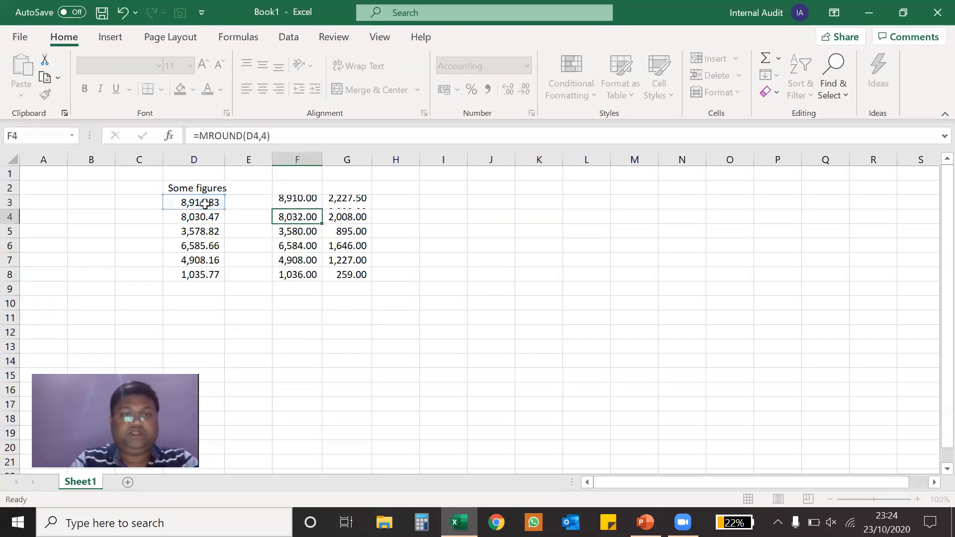
Copy the nearest-ten ROUND formula from F3 down over F4:F8
{"action": "key", "text": "Up"}
{"action": "key", "text": "ctrl+c"}
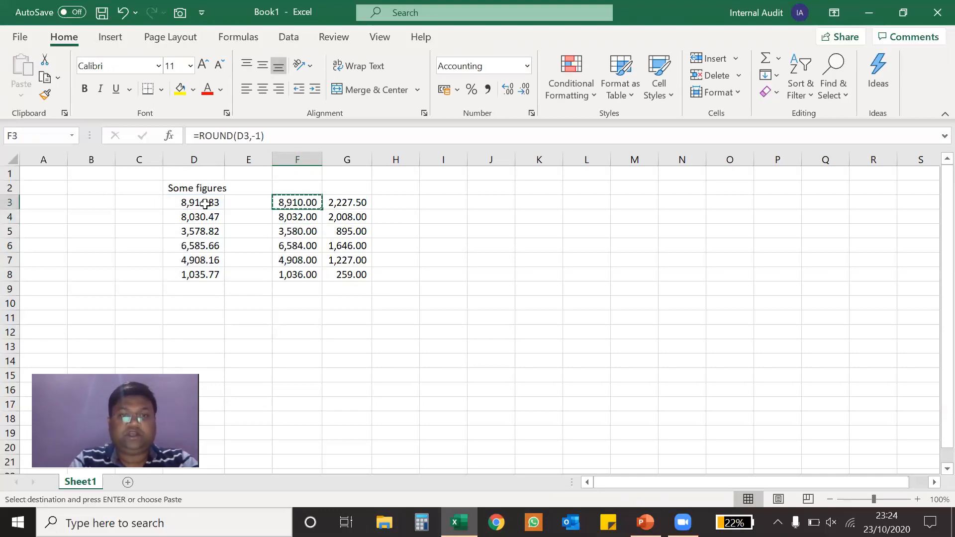
{"action": "key", "text": "ctrl+shift+Down"}
{"action": "key", "text": "Return"}
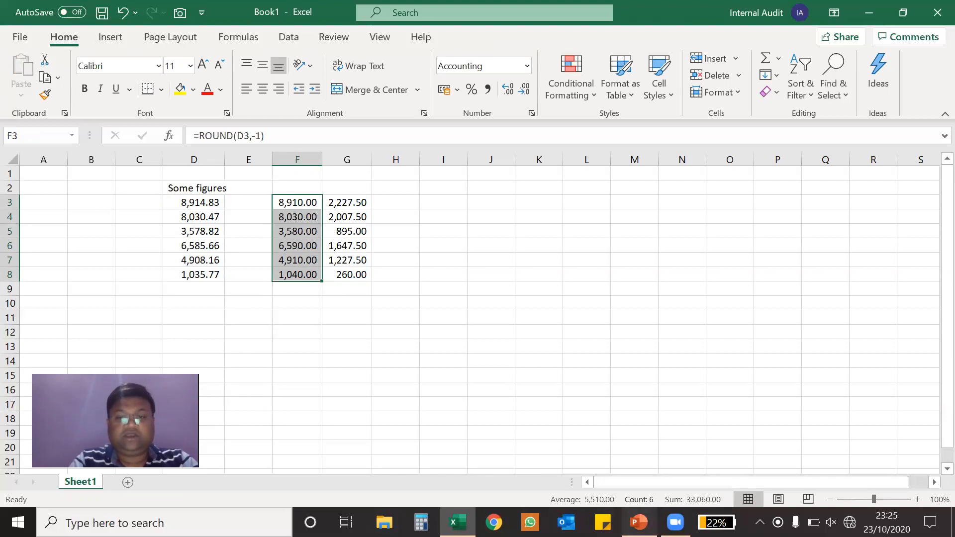
Switch to the USE OF EXCEL presentation in PowerPoint
{"action": "left_click", "coordinate": [638, 522]}
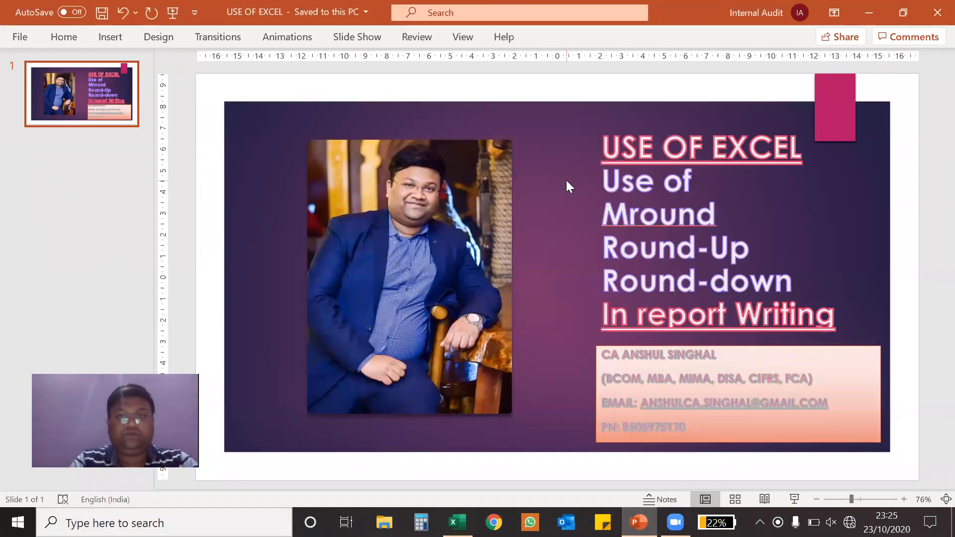